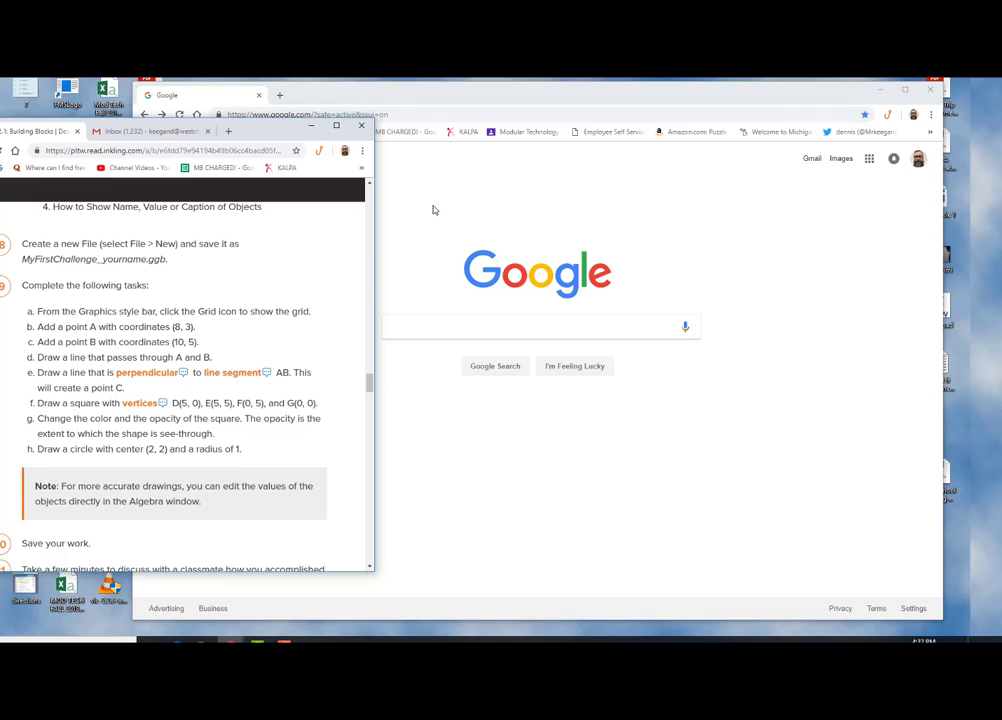
click(431, 211)
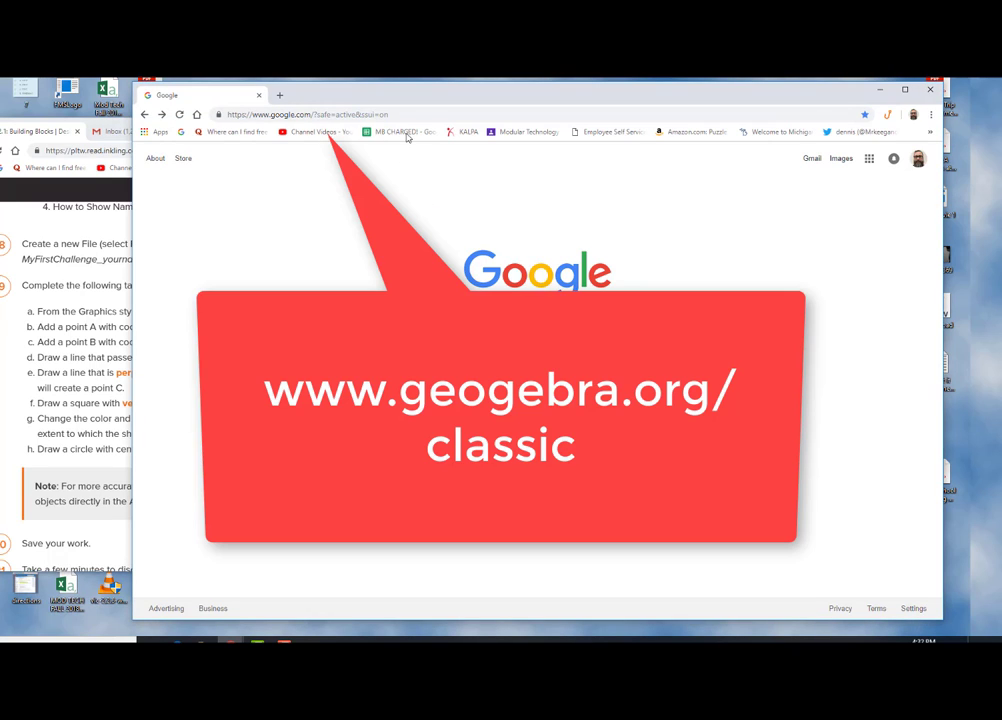
click(312, 114)
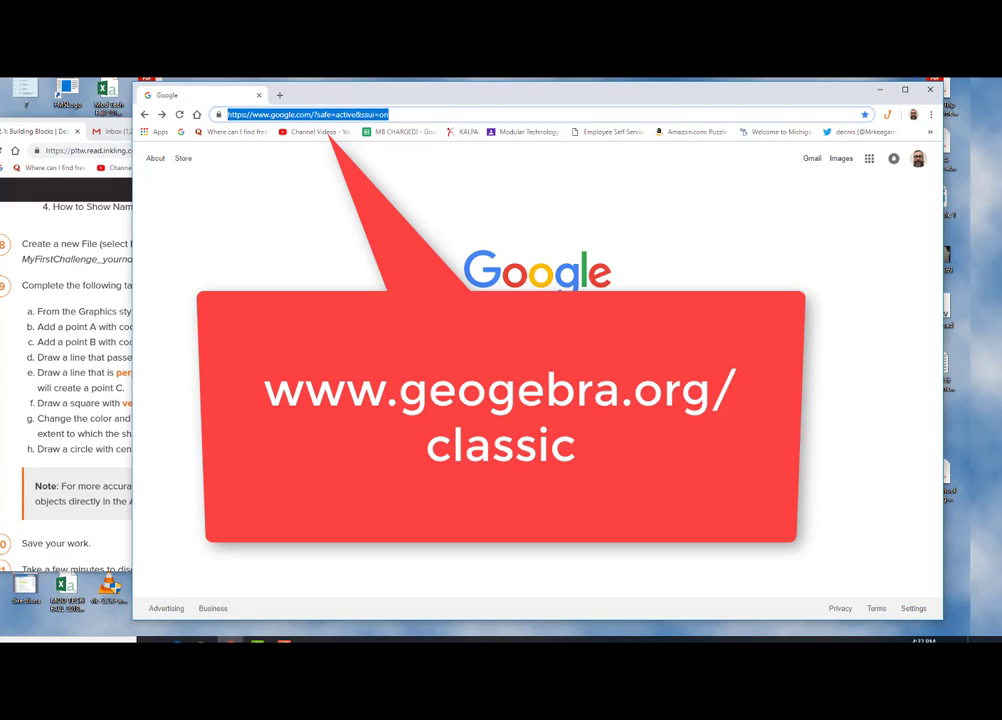
text(https://www.geogebra.org/classic)
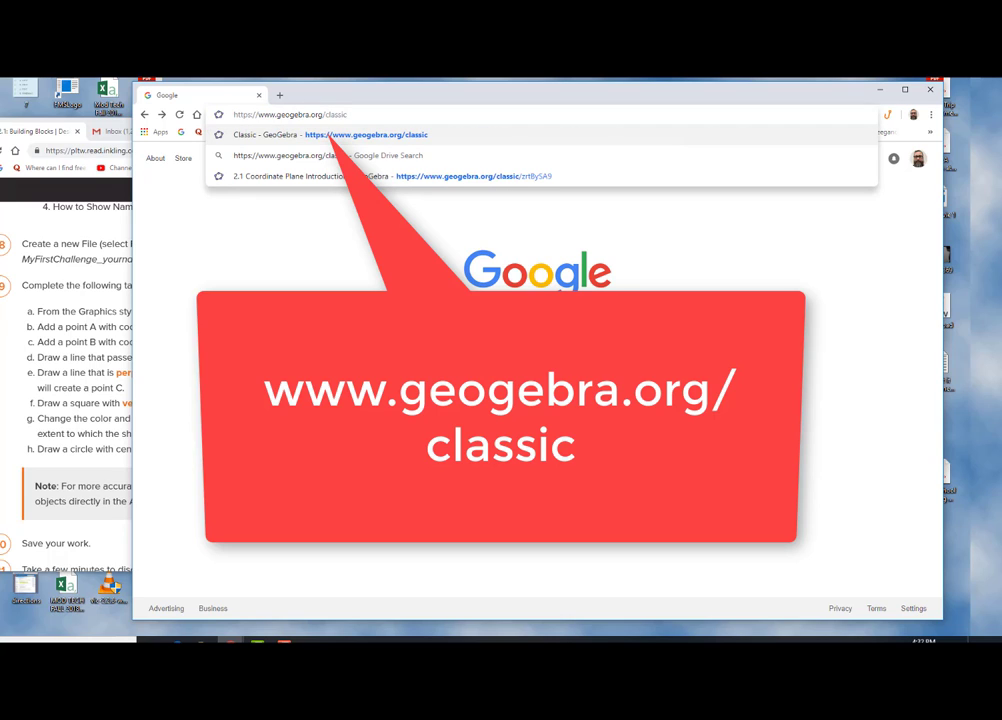
key(Return)
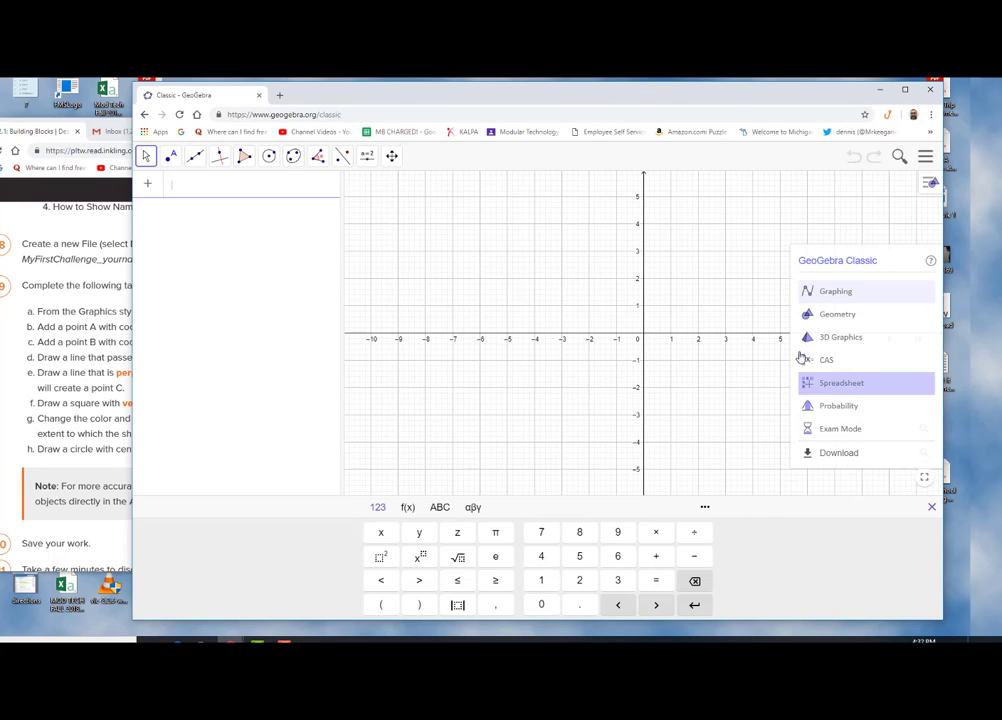
click(737, 388)
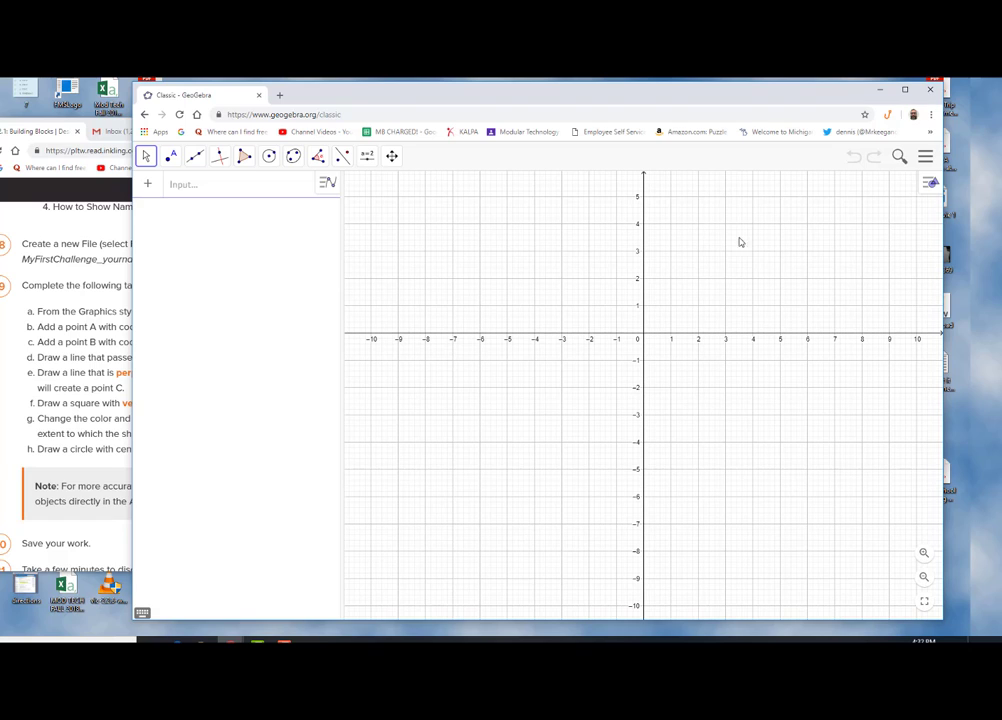
click(142, 612)
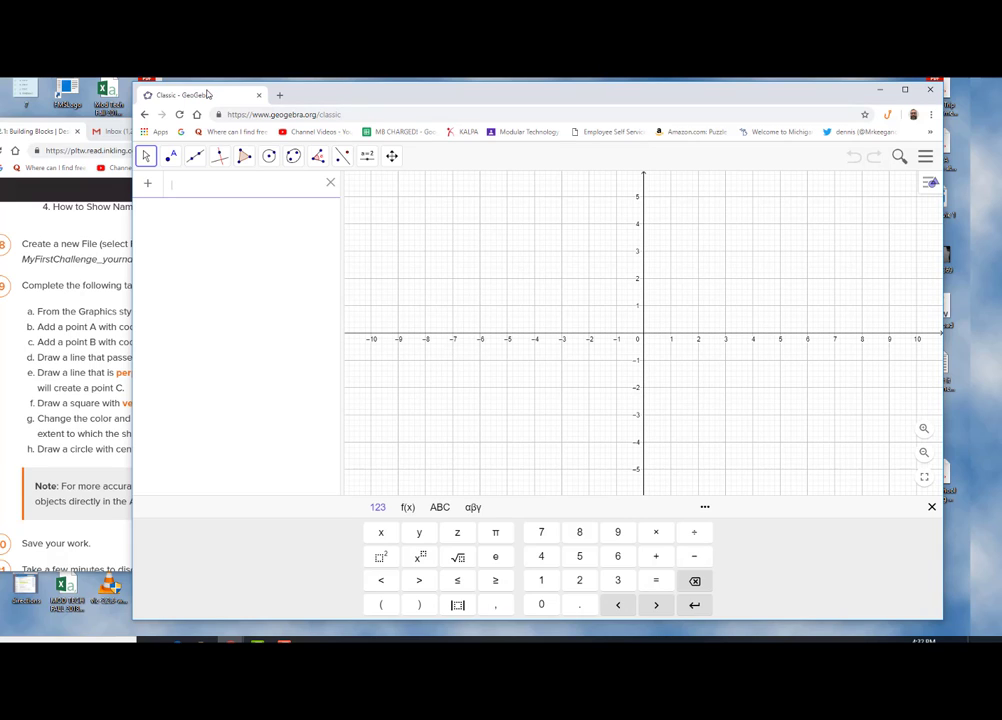
click(3, 368)
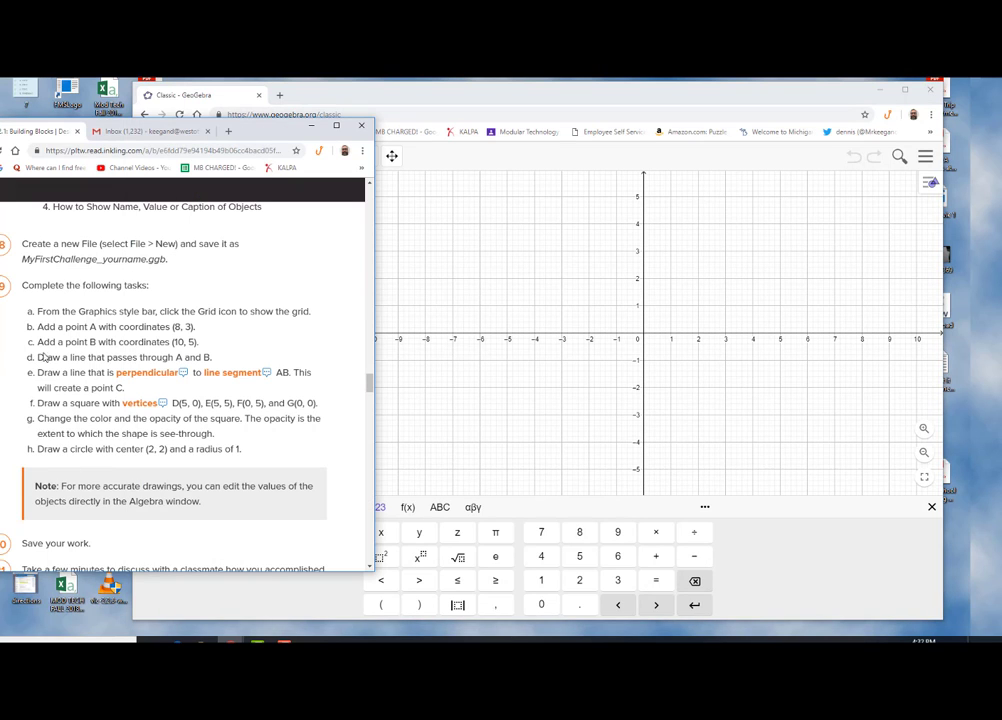
click(410, 267)
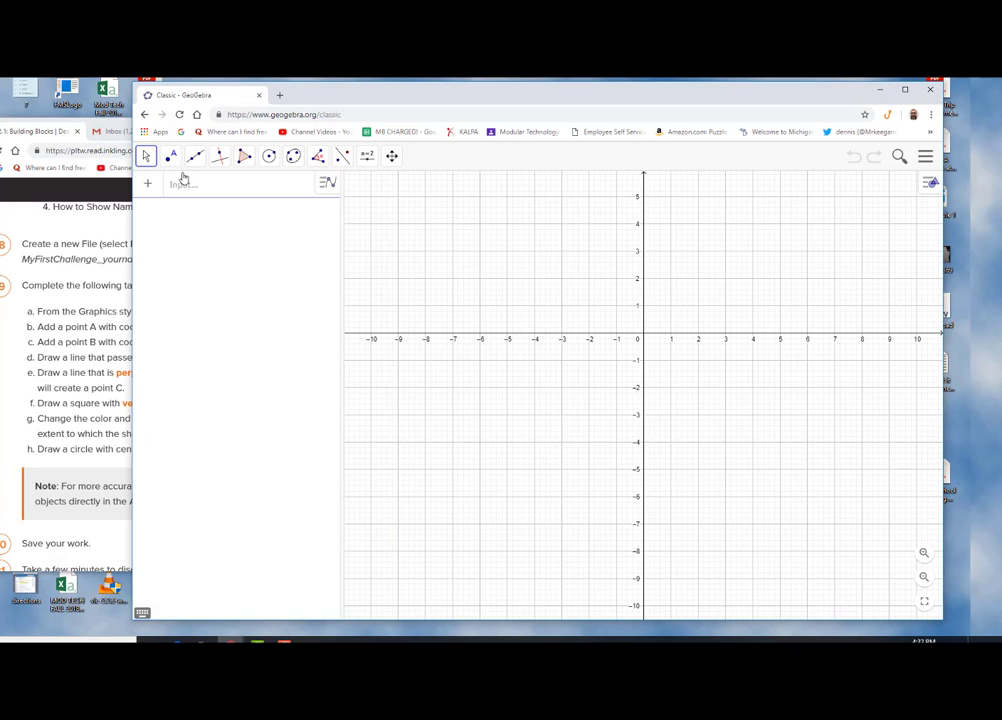
Place a point A on the graph and redefine its coordinates as (8,3)
click(172, 158)
click(185, 188)
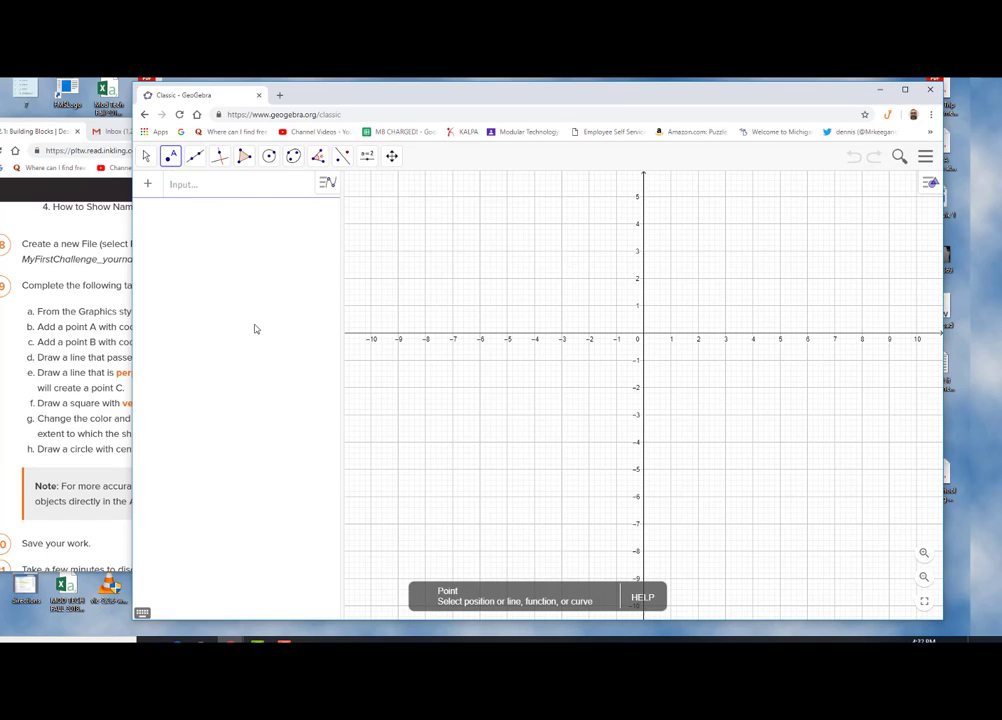
click(762, 234)
key(Escape)
double_click(762, 234)
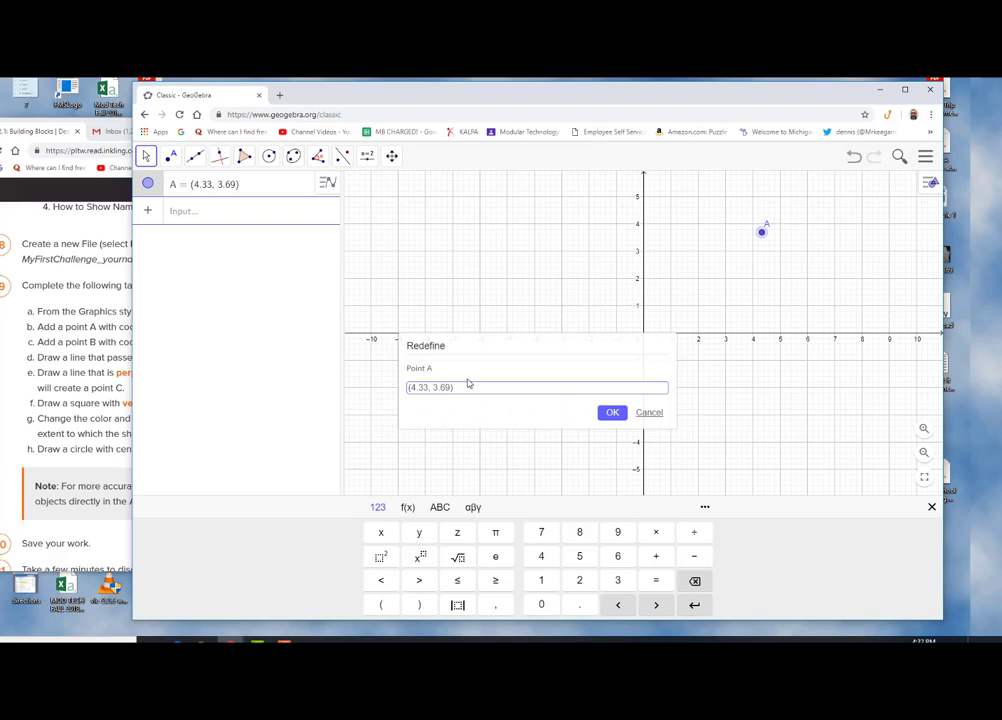
drag(451, 387, 416, 387)
text((8,3)
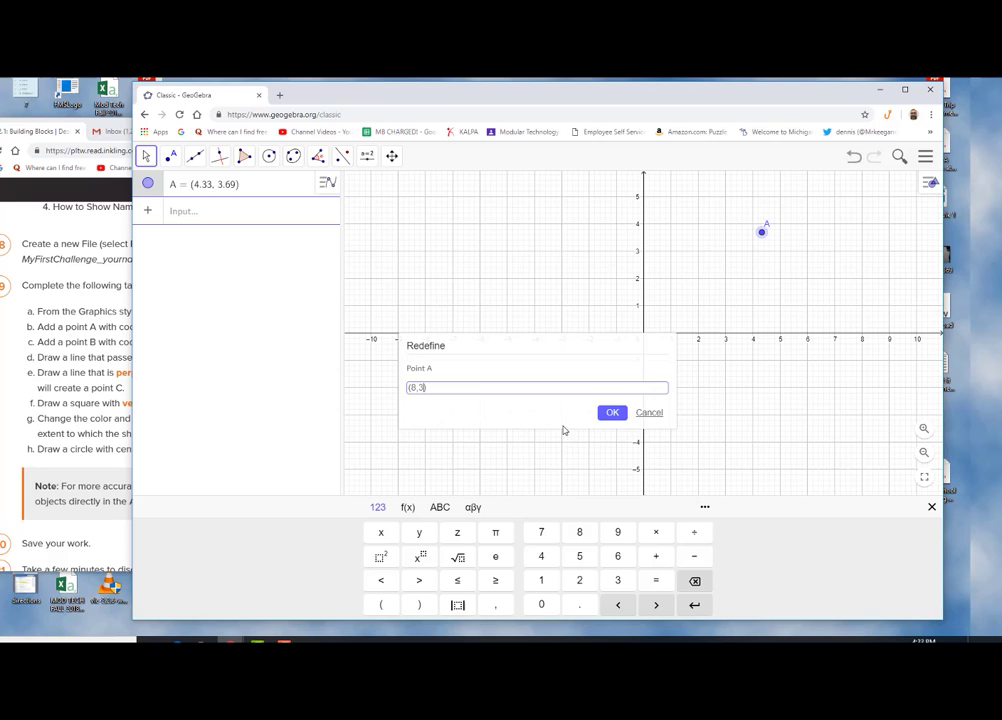
click(612, 413)
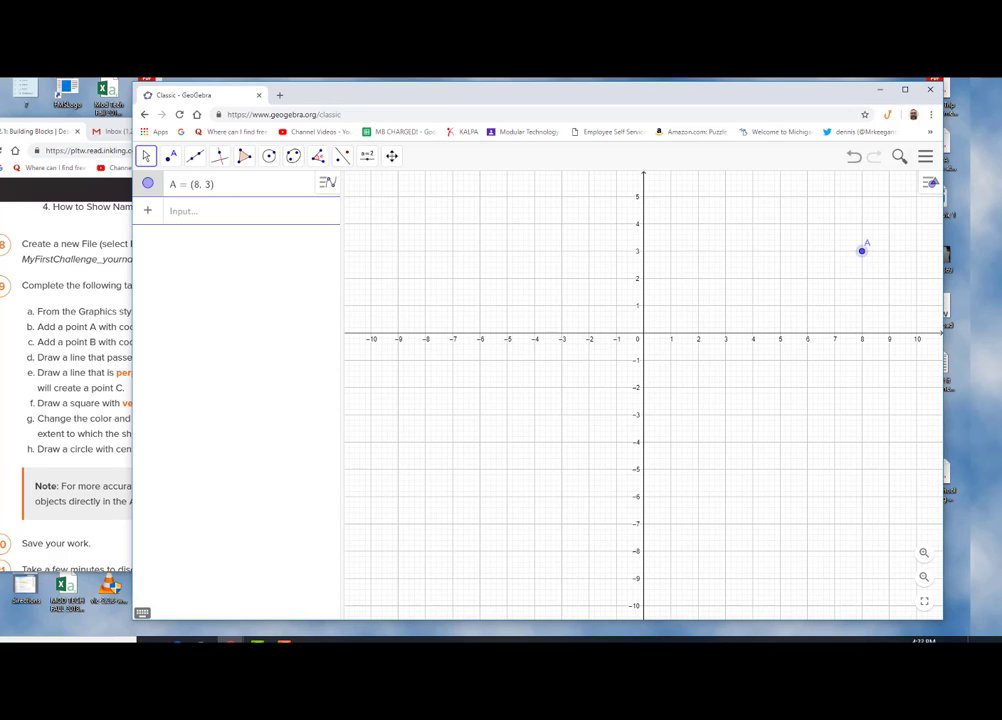
Add a second point B and redefine its coordinates as (10,5)
click(3, 345)
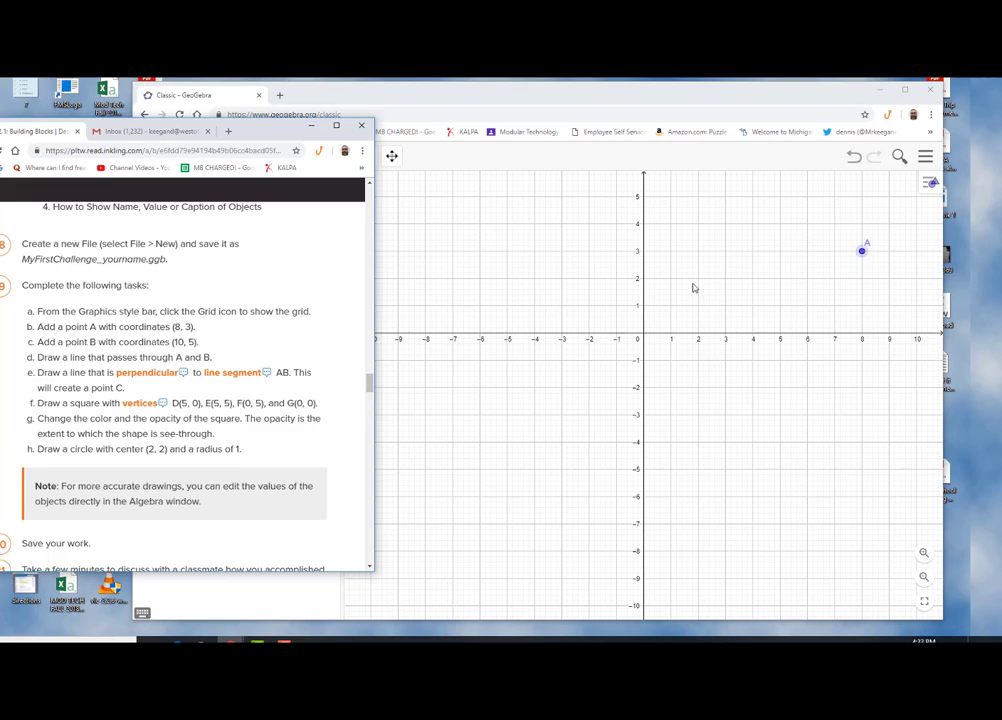
click(463, 205)
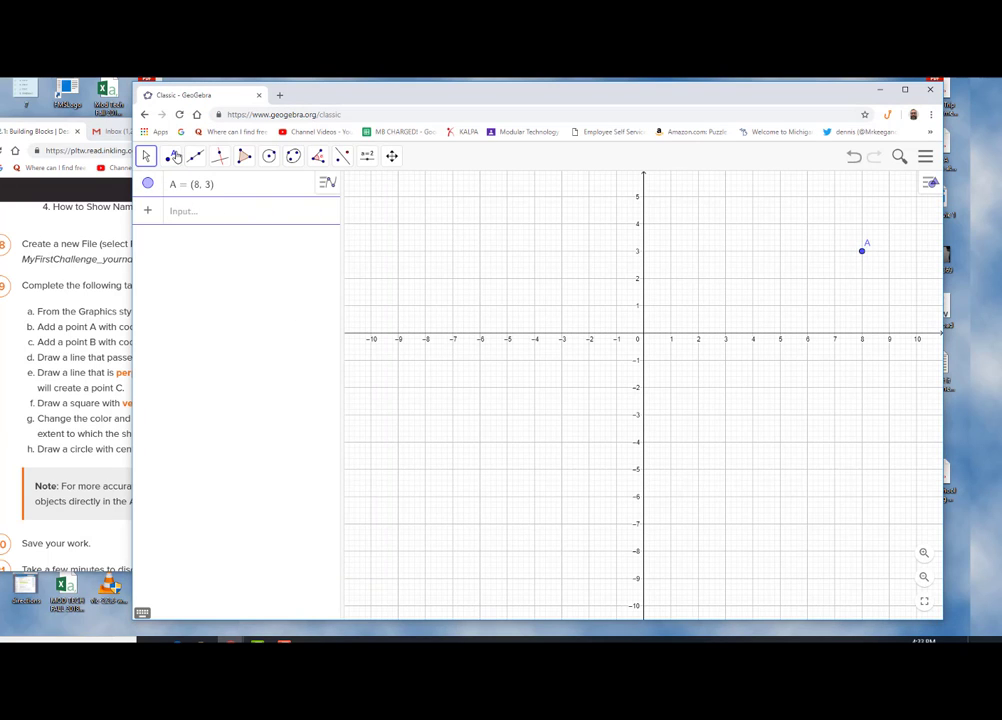
click(171, 156)
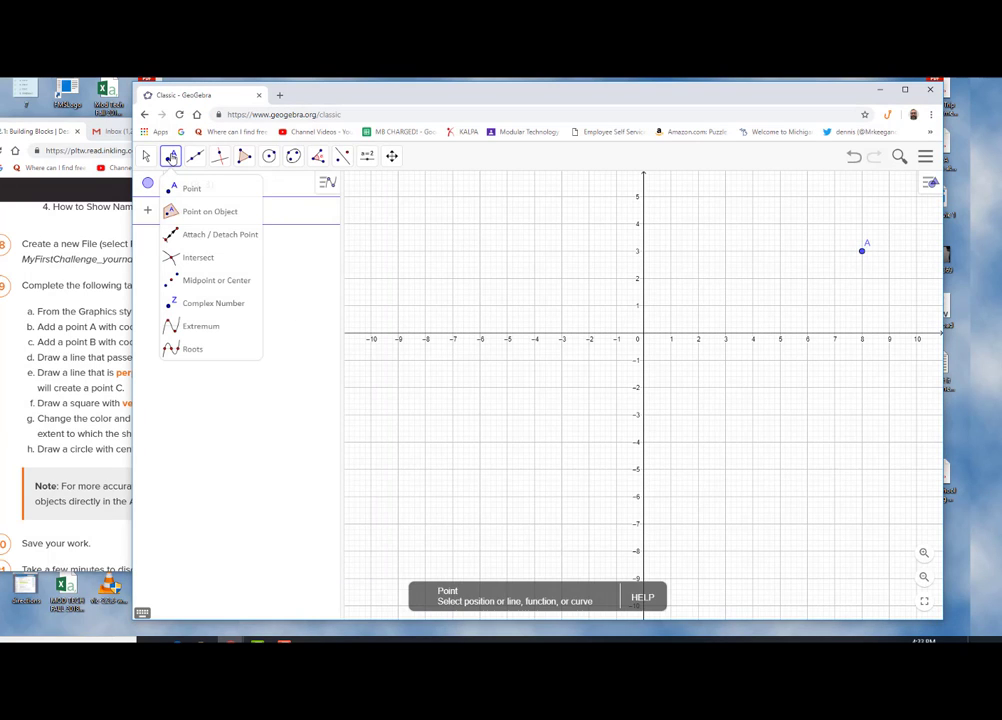
click(884, 197)
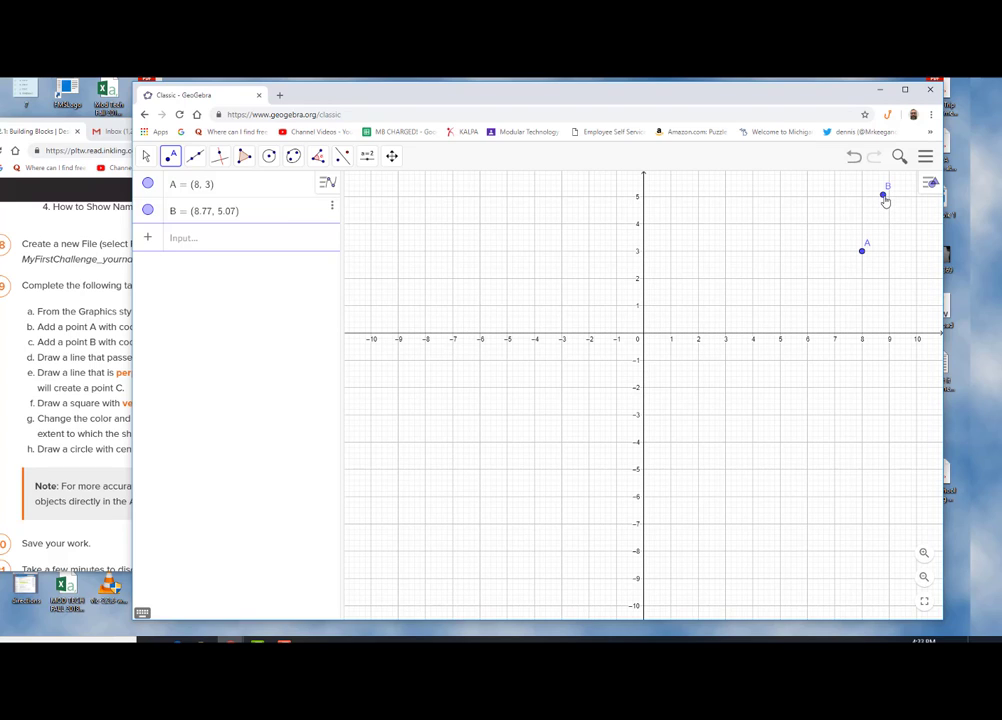
double_click(884, 196)
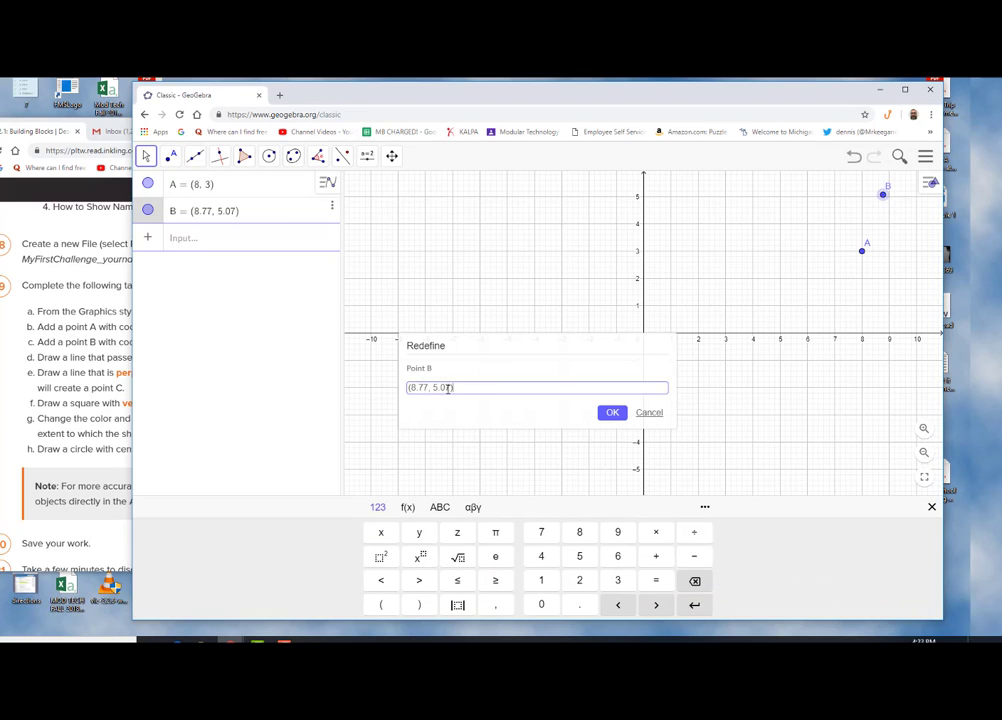
drag(451, 387, 409, 387)
text((10,5)
click(610, 414)
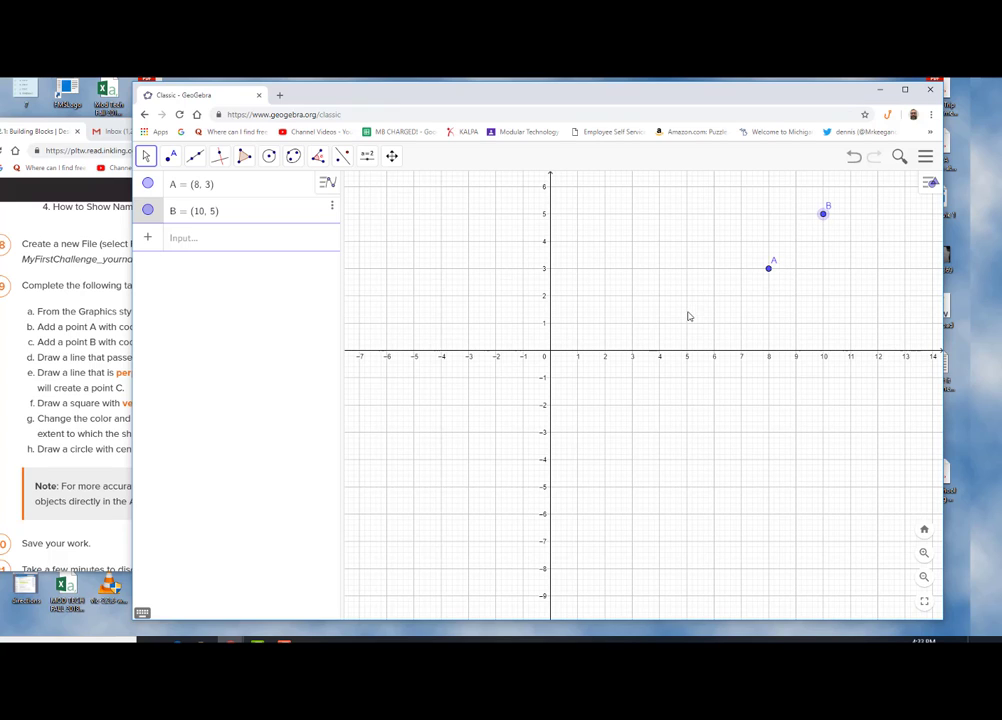
Try drawing a line from B through a new point near the line, and undo it
click(49, 360)
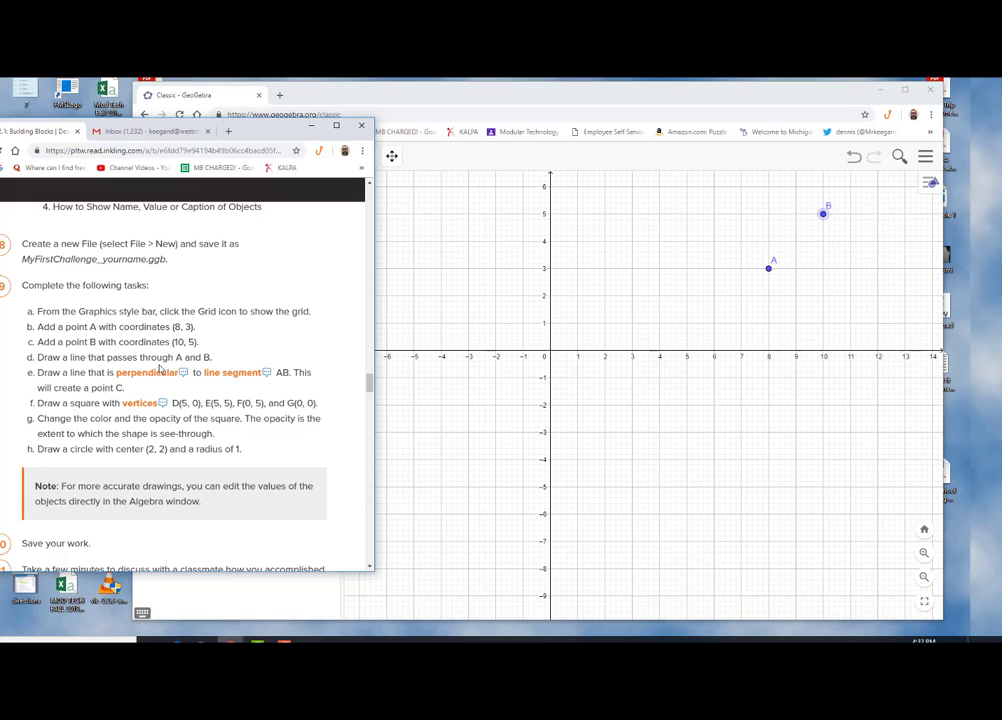
click(413, 310)
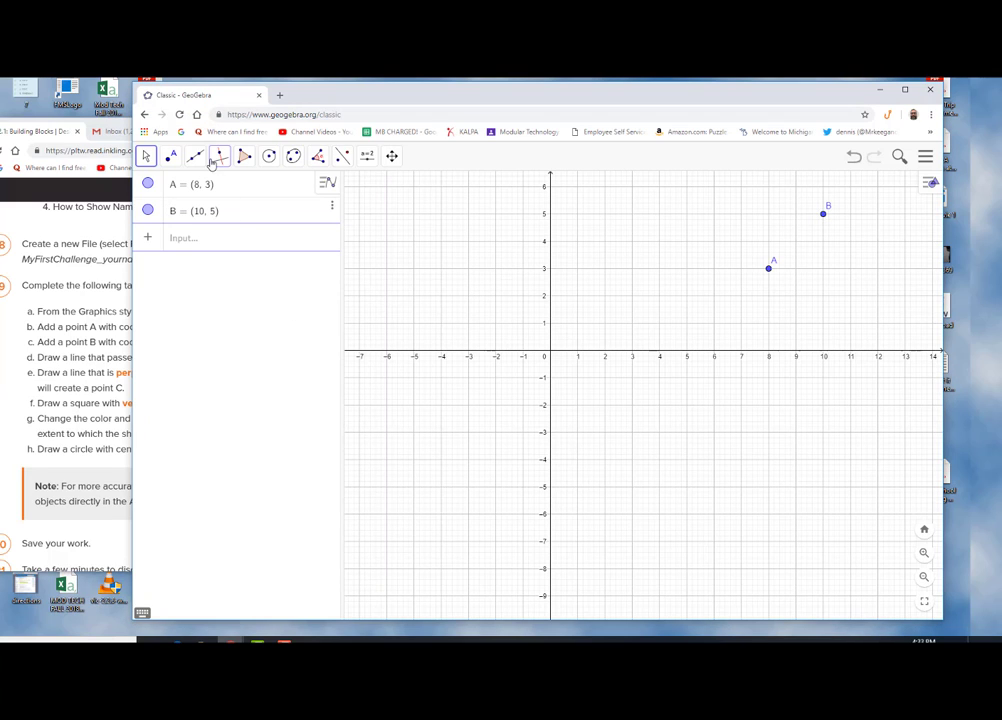
click(196, 157)
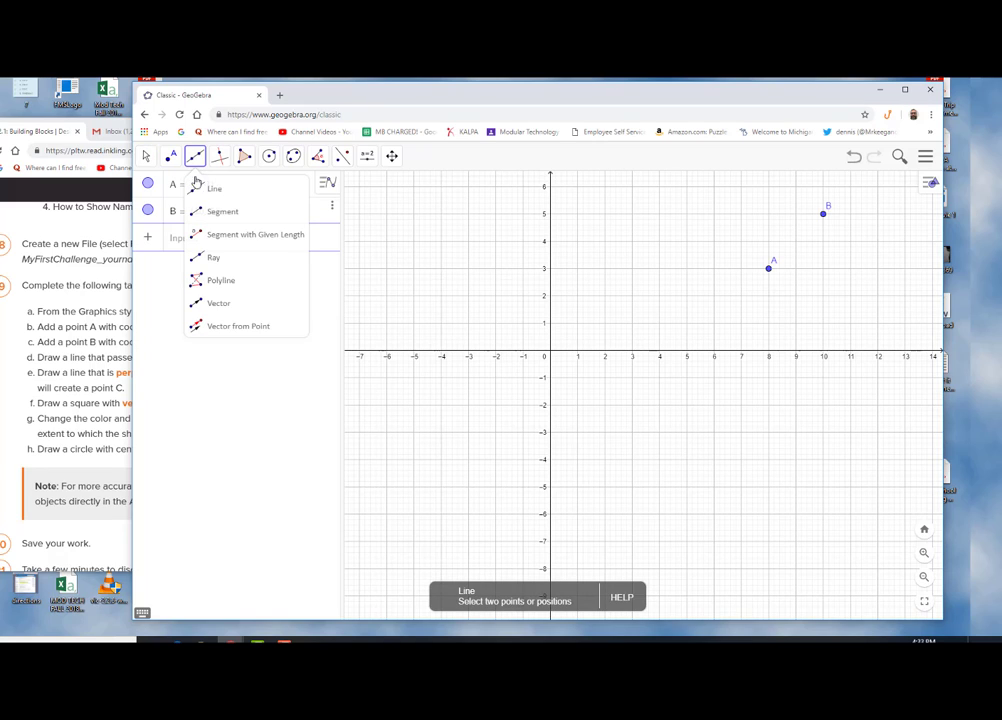
click(200, 189)
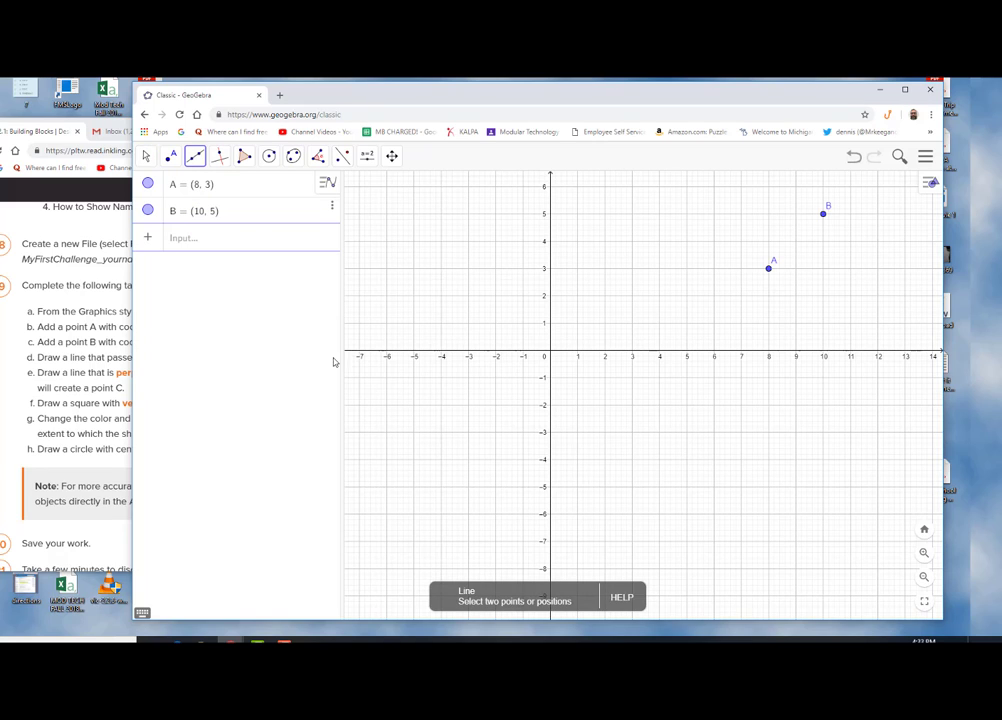
click(823, 214)
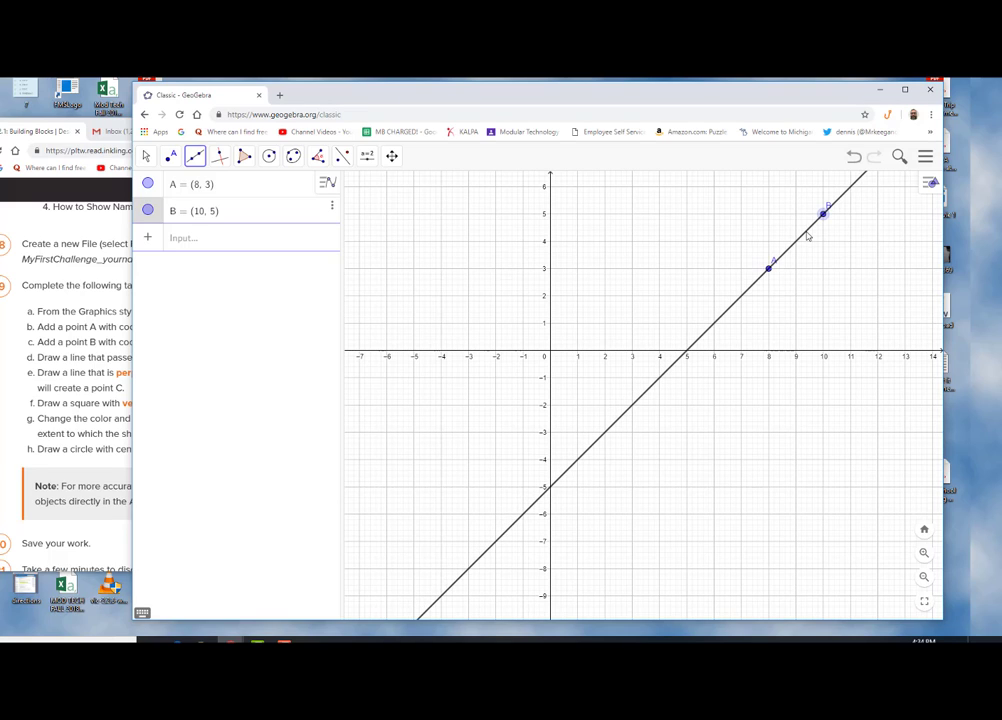
click(806, 232)
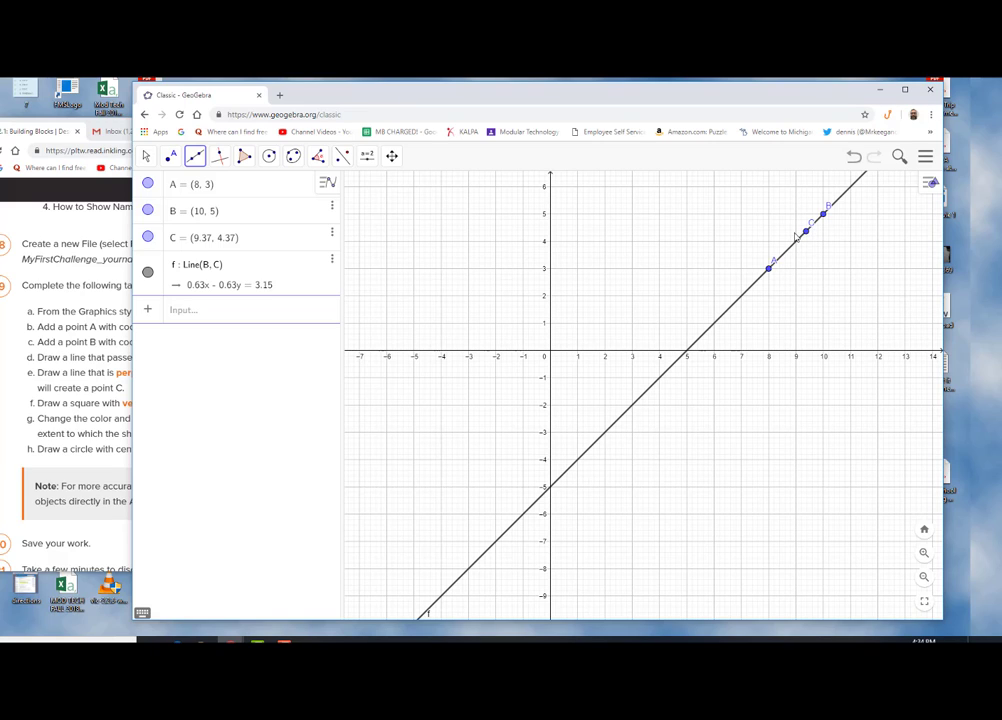
click(853, 157)
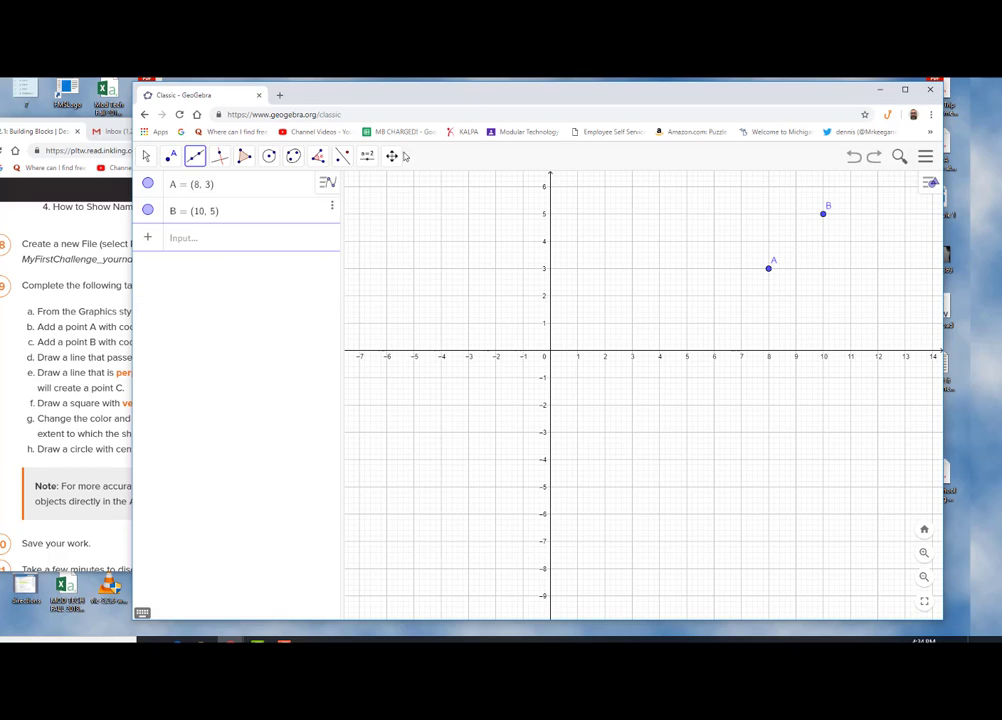
Draw a line passing through points B and A with the Line tool
click(195, 160)
click(205, 188)
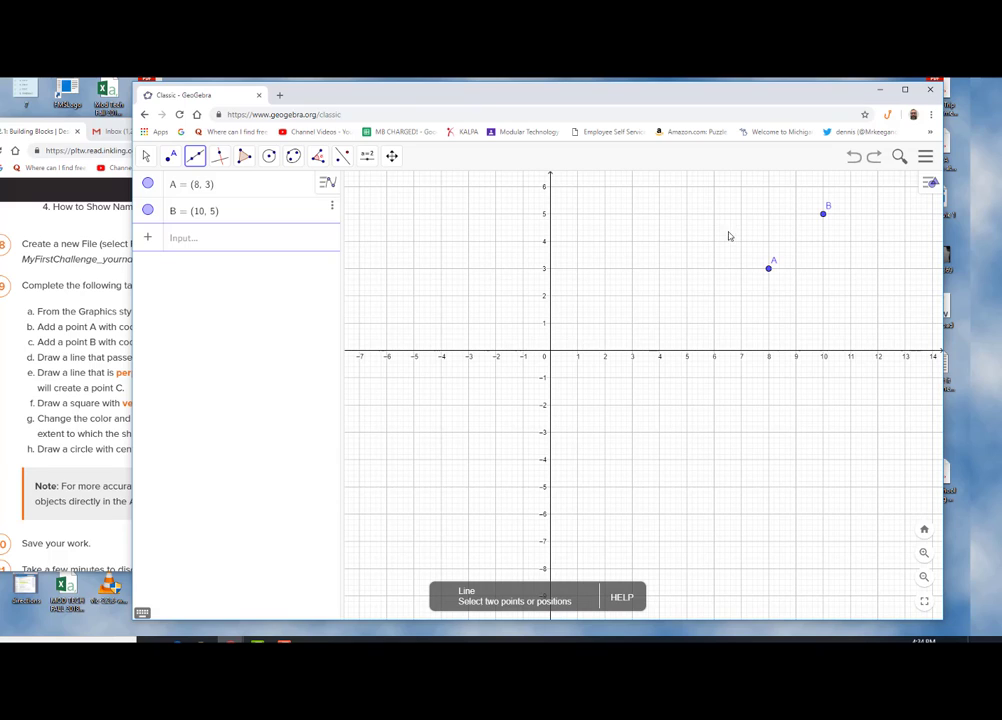
click(823, 215)
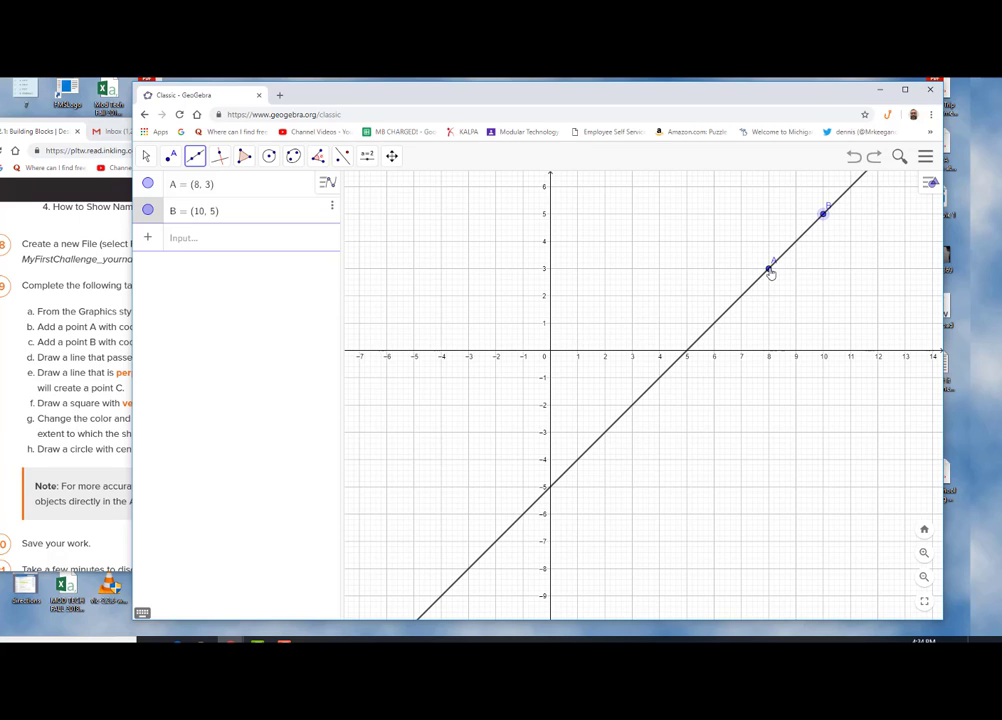
click(768, 270)
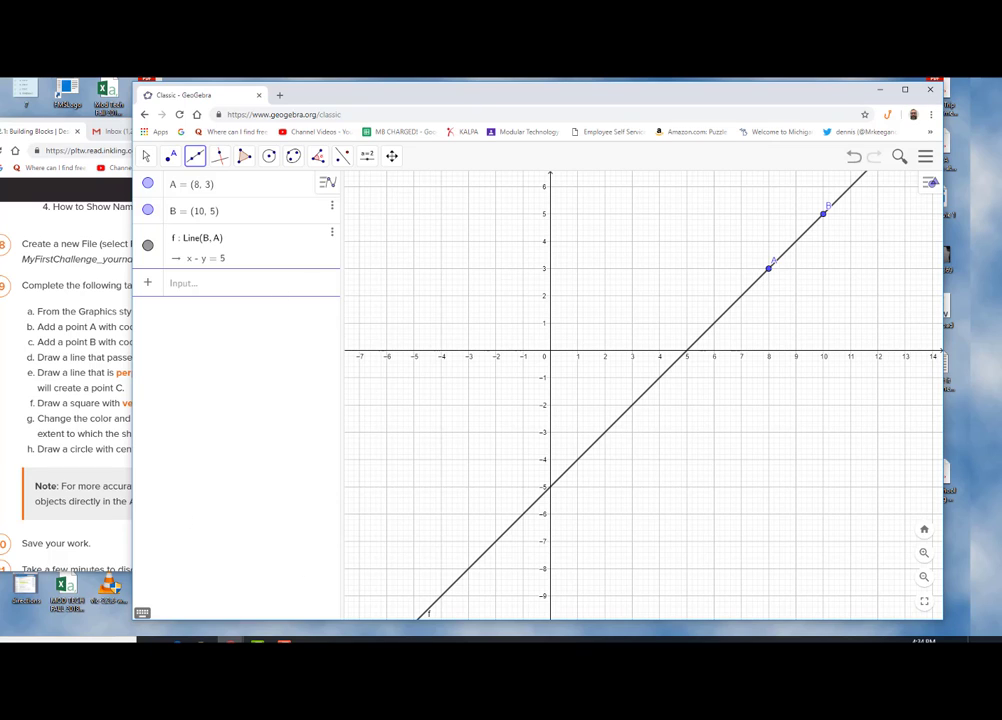
click(84, 358)
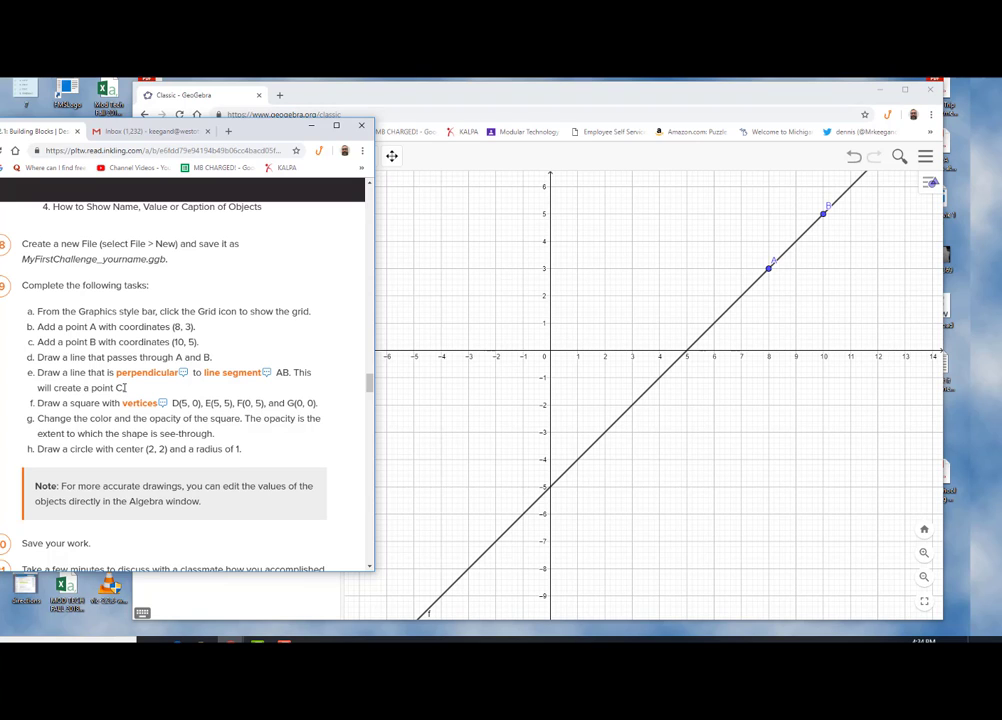
key(alt+Tab)
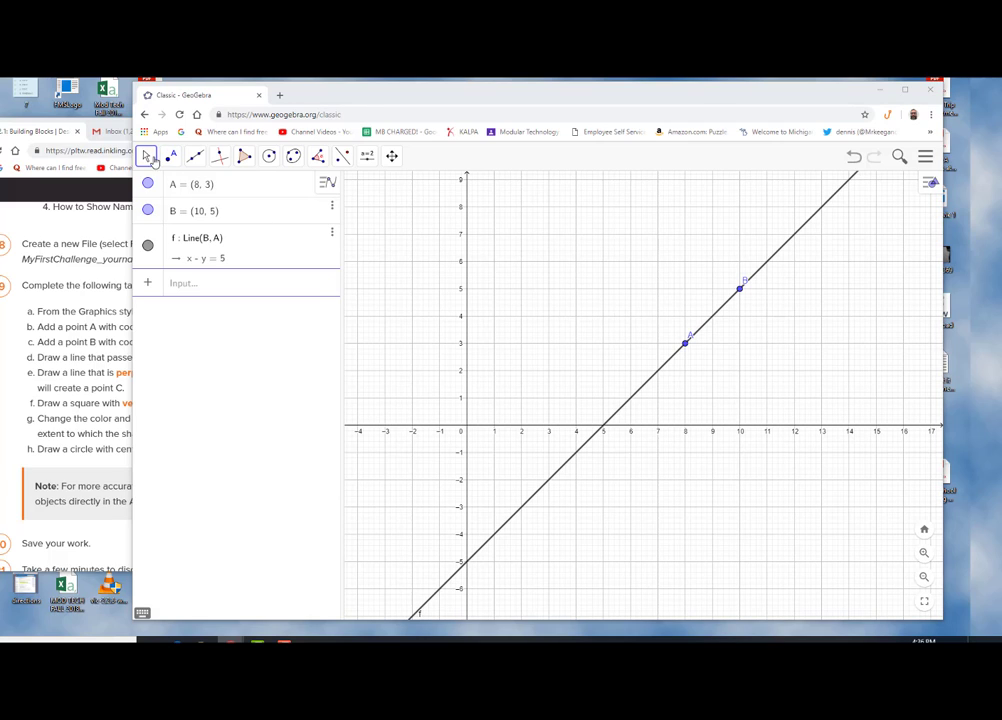
click(151, 158)
click(146, 158)
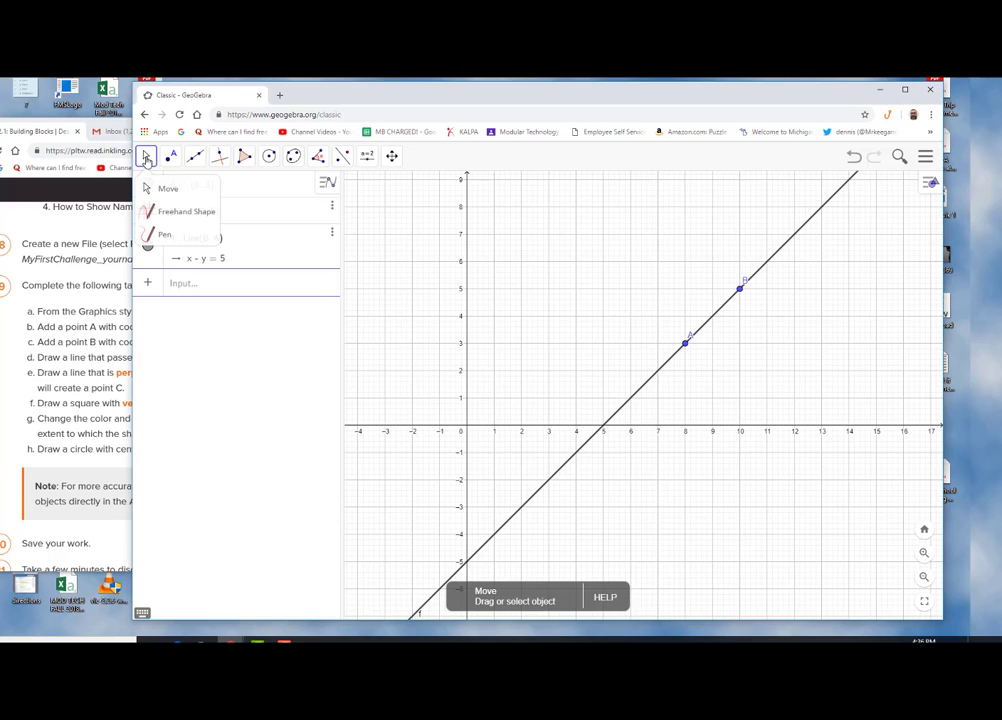
click(155, 188)
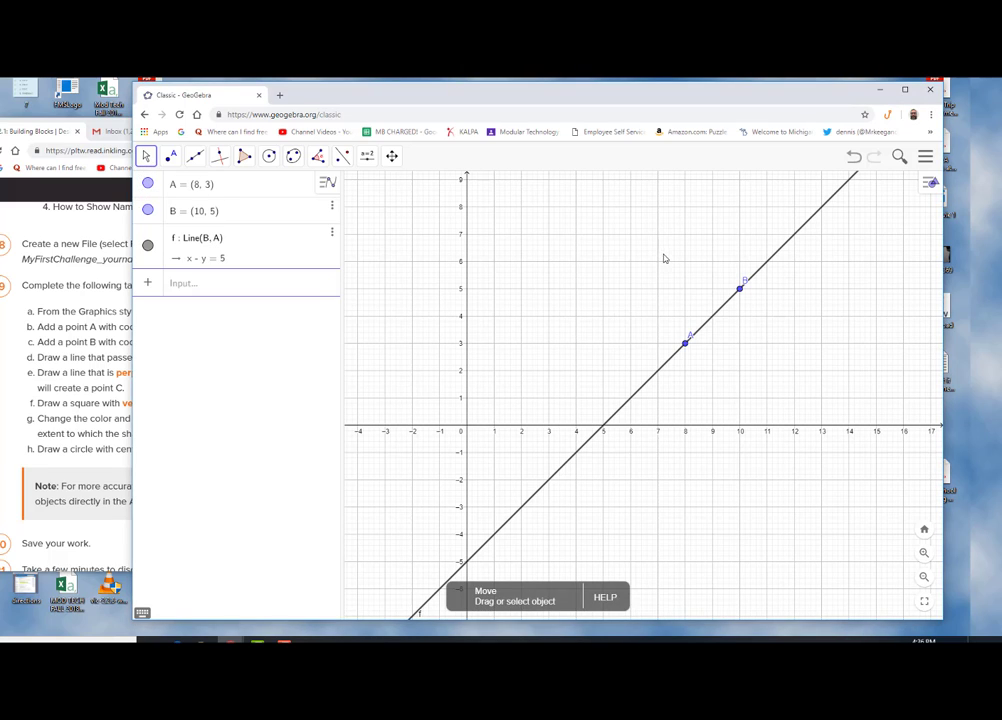
drag(663, 258, 634, 309)
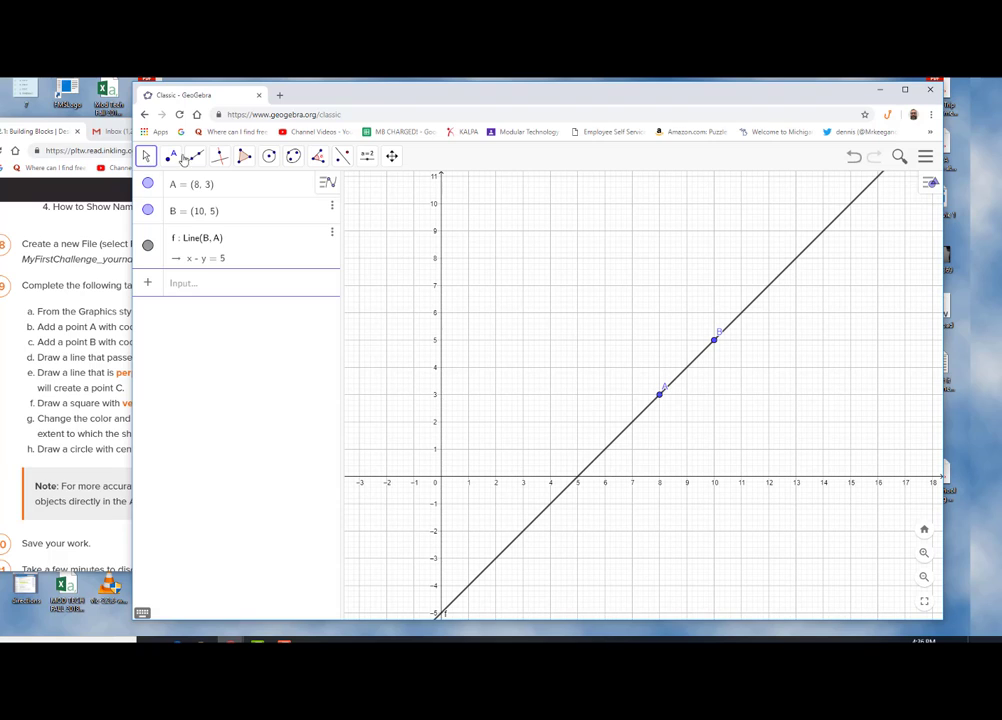
click(31, 262)
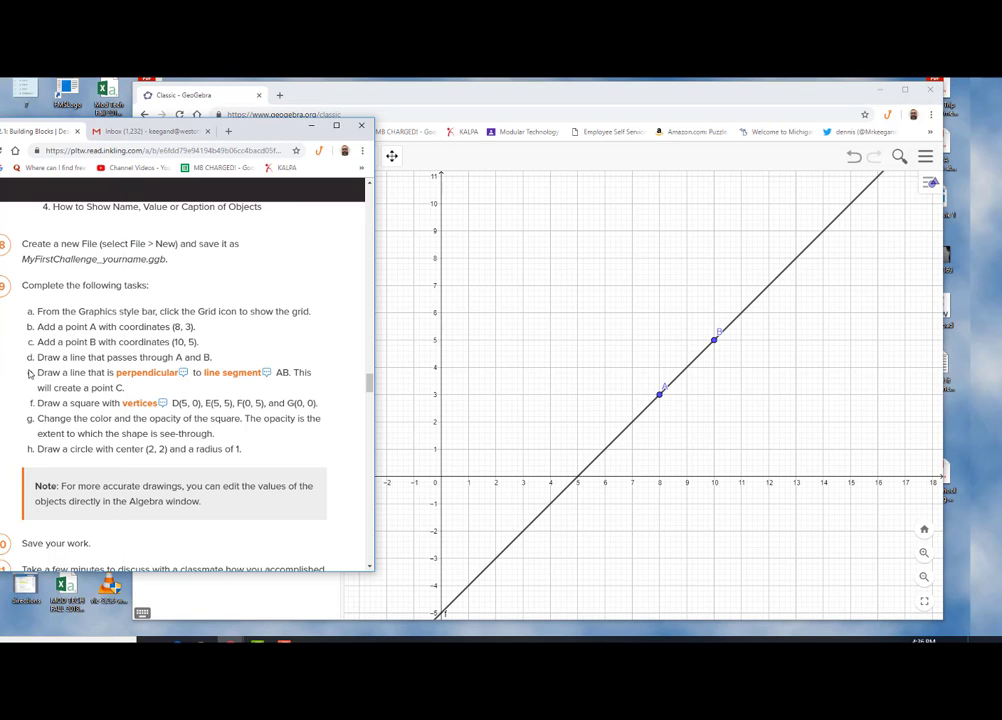
click(329, 97)
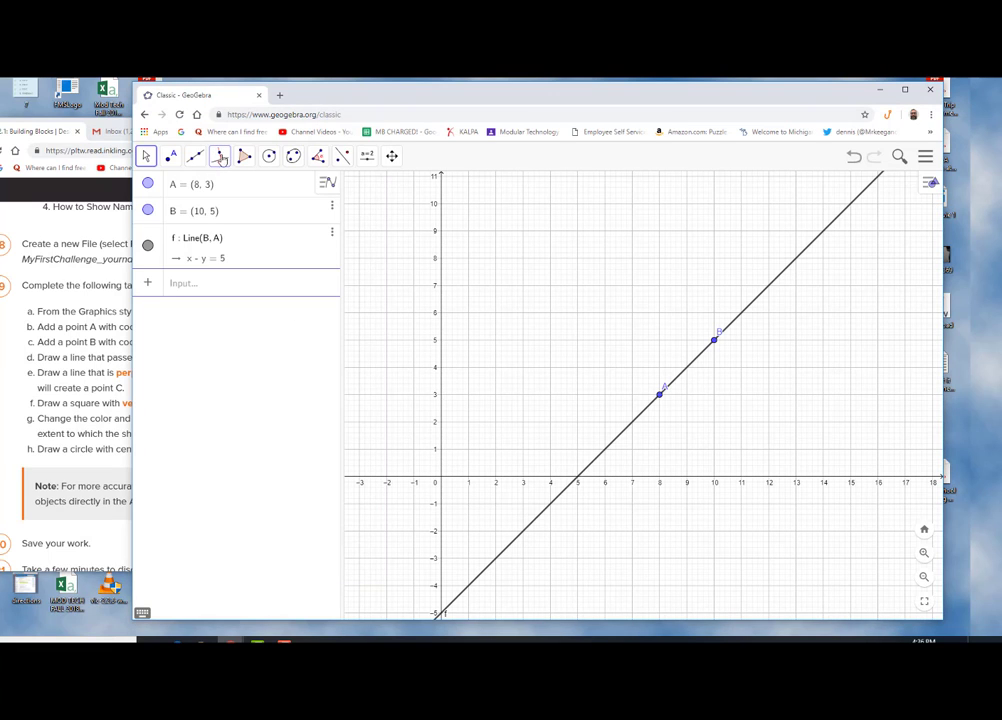
Draw a line perpendicular to line AB through a new point C at (9, 4) on it
click(218, 160)
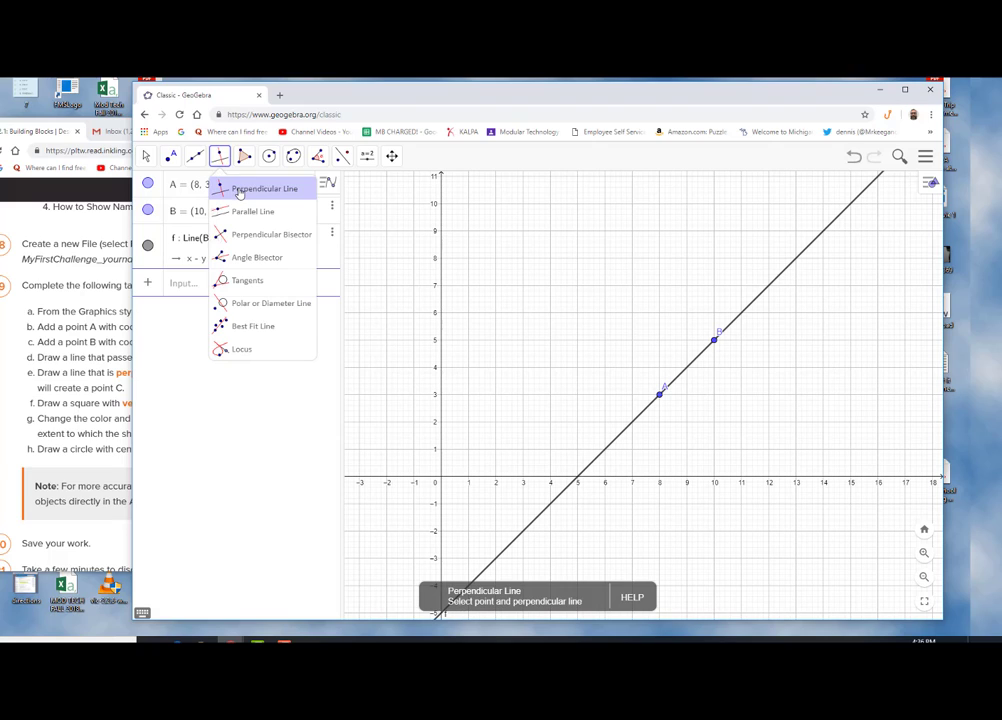
click(239, 192)
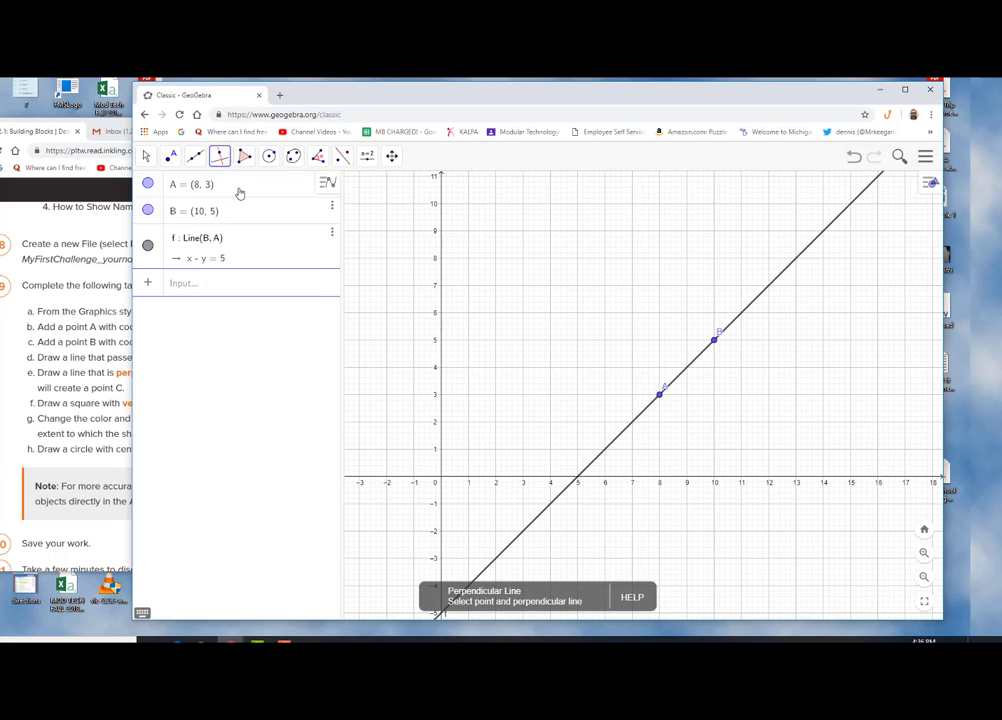
click(687, 371)
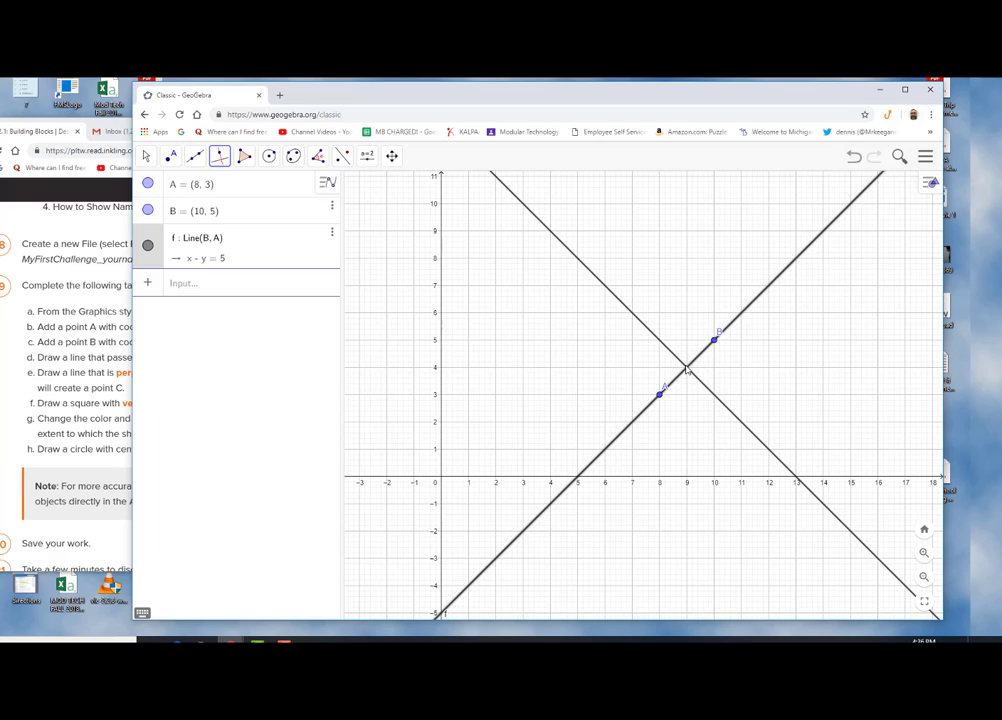
click(687, 371)
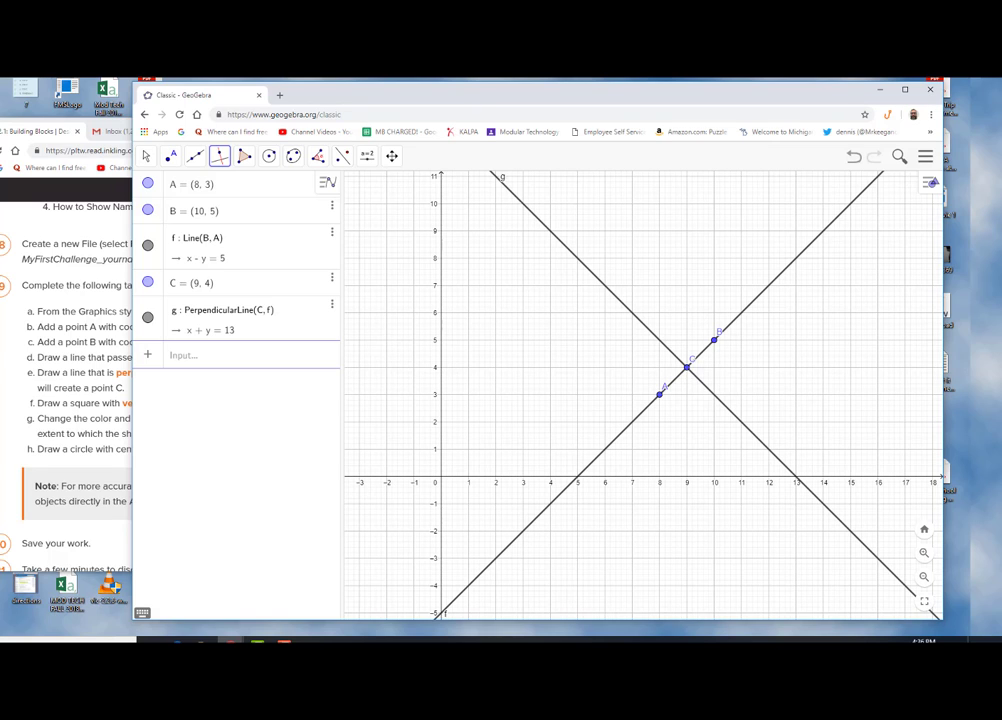
Draw a square polygon with vertices at (0, 5), (5, 5), (5, 0) and (0, 0), closing it at the first vertex
click(60, 356)
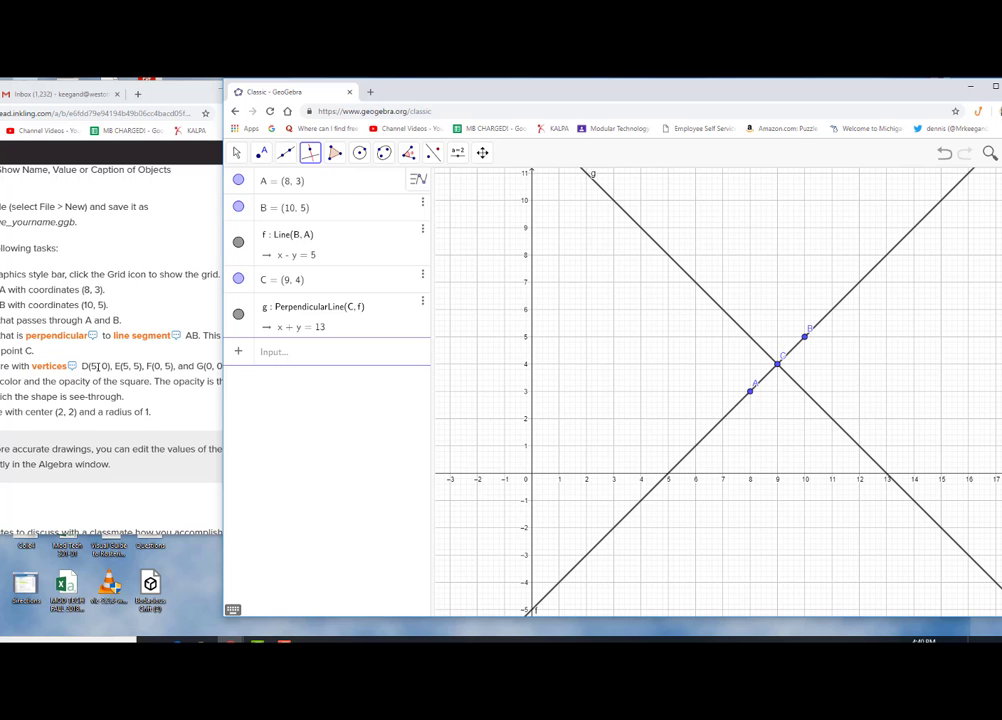
drag(426, 93, 450, 91)
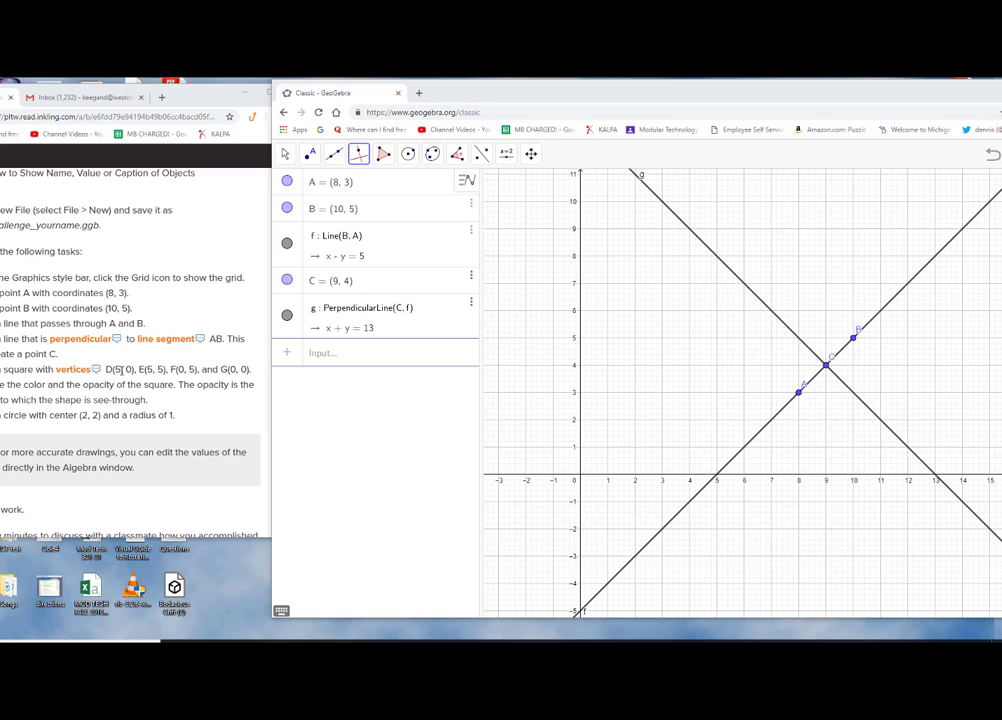
click(384, 156)
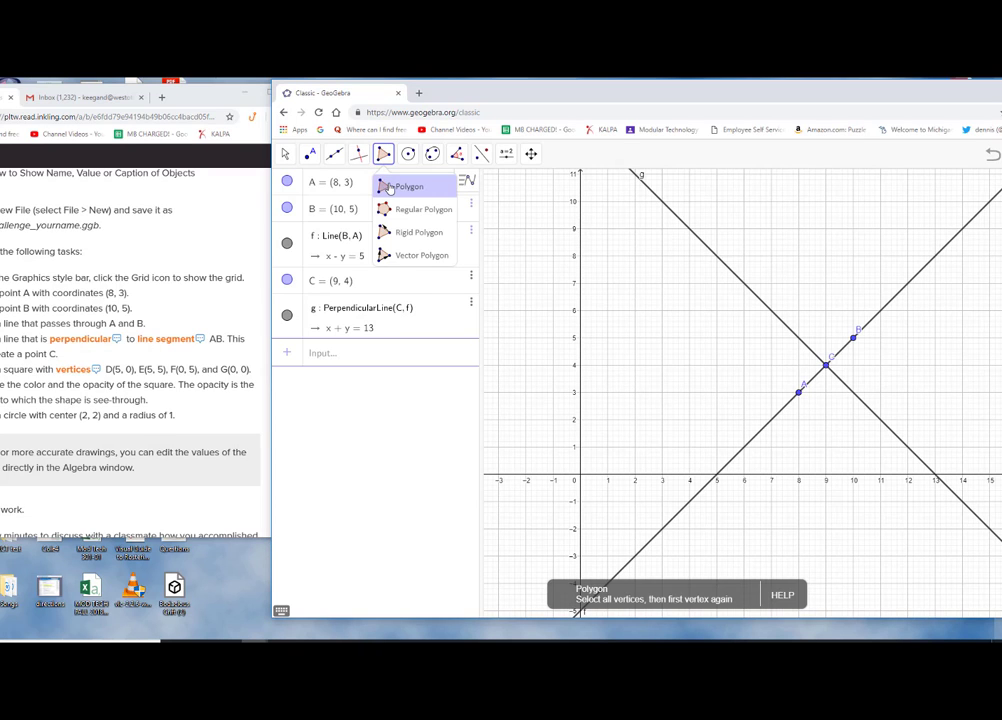
click(389, 188)
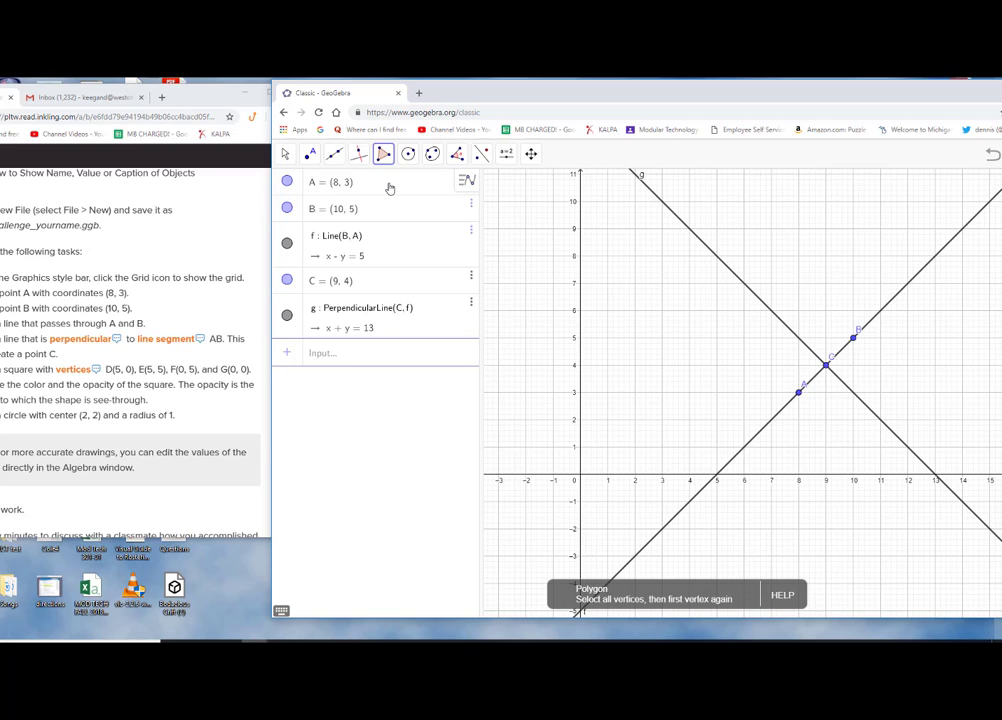
click(581, 340)
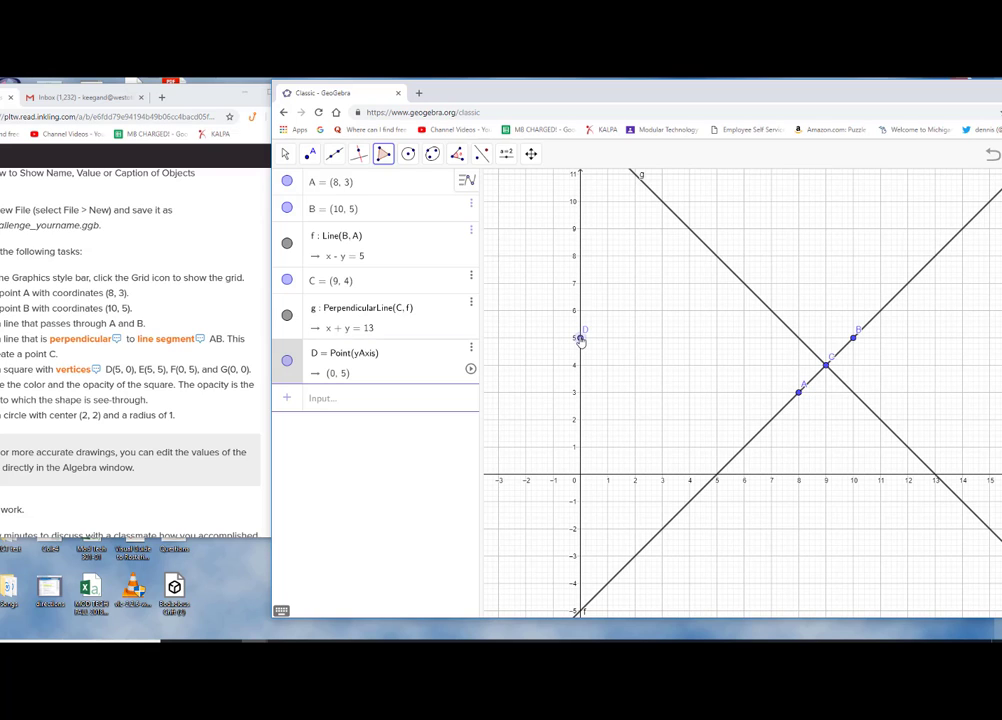
click(717, 339)
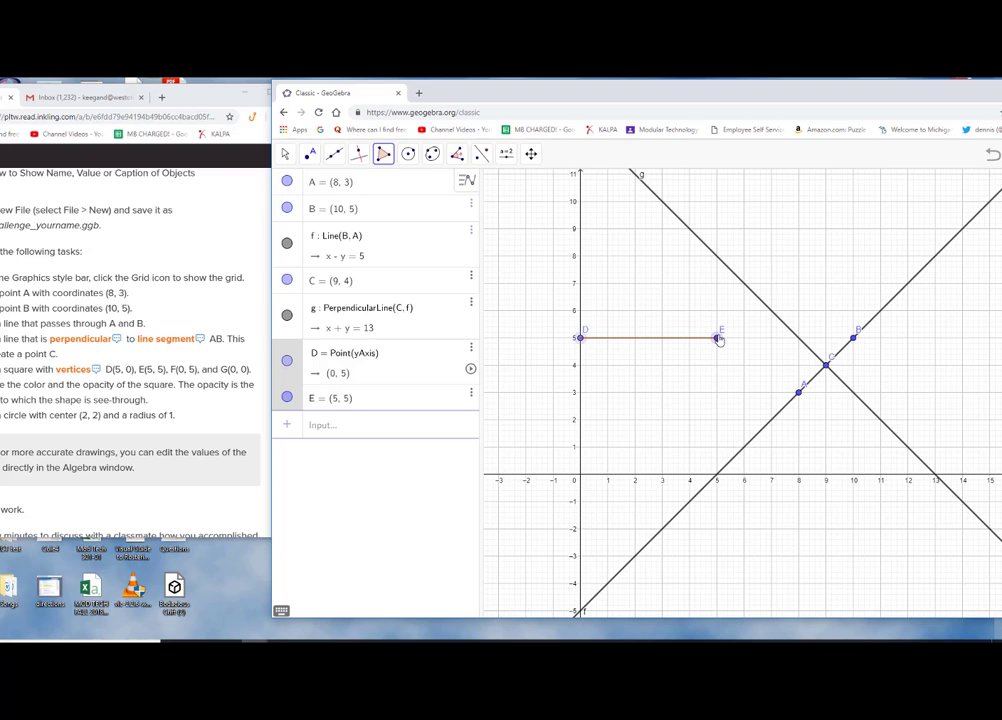
click(717, 478)
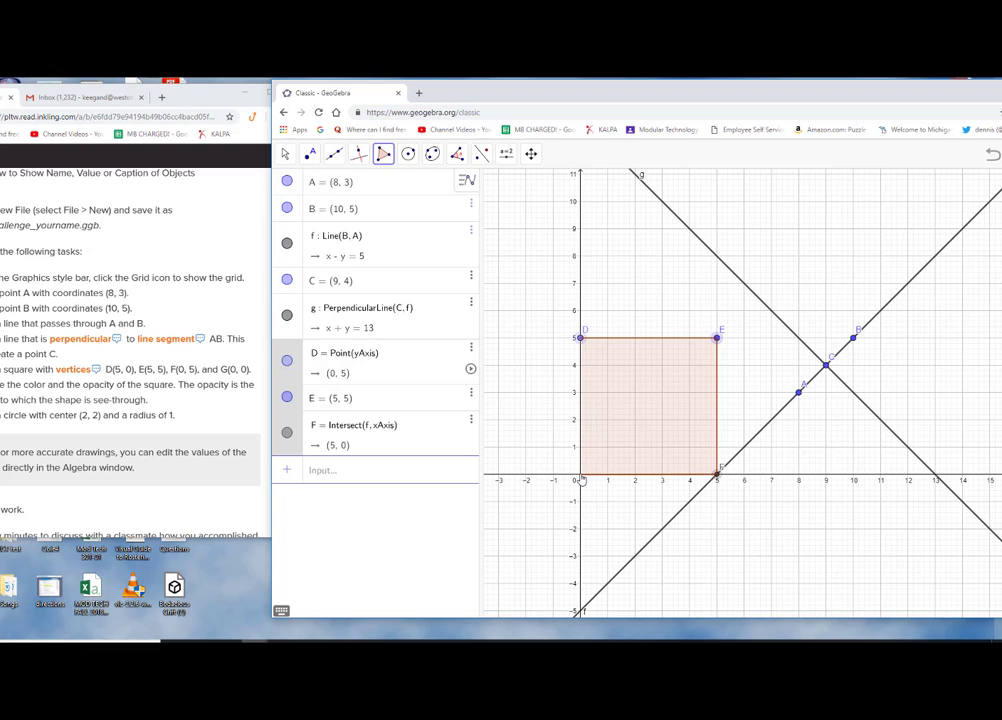
click(580, 479)
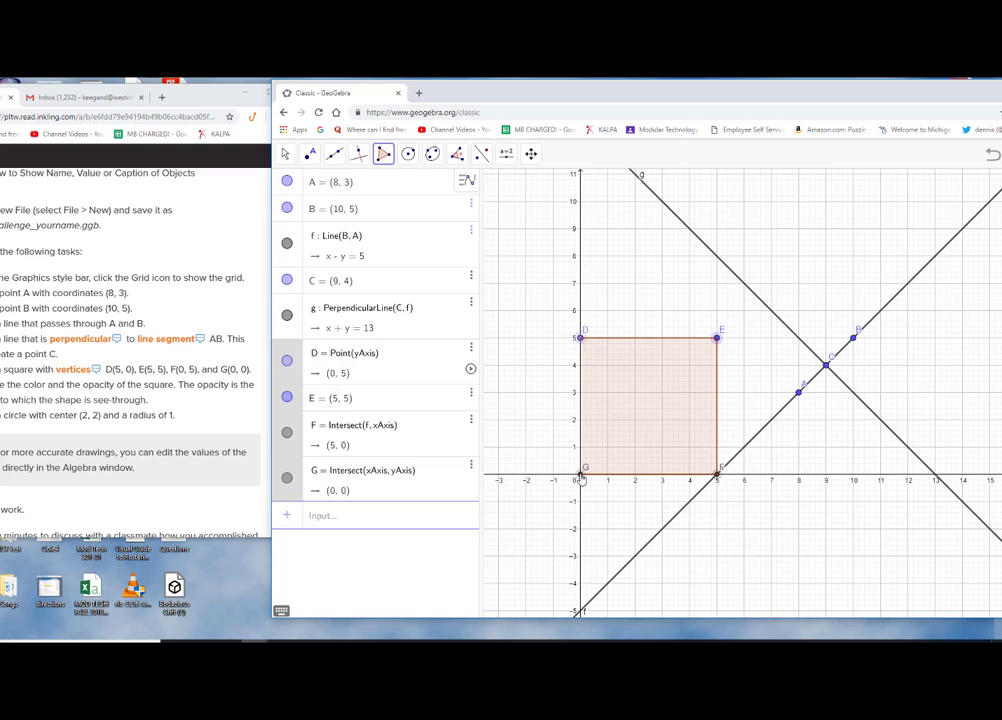
click(581, 341)
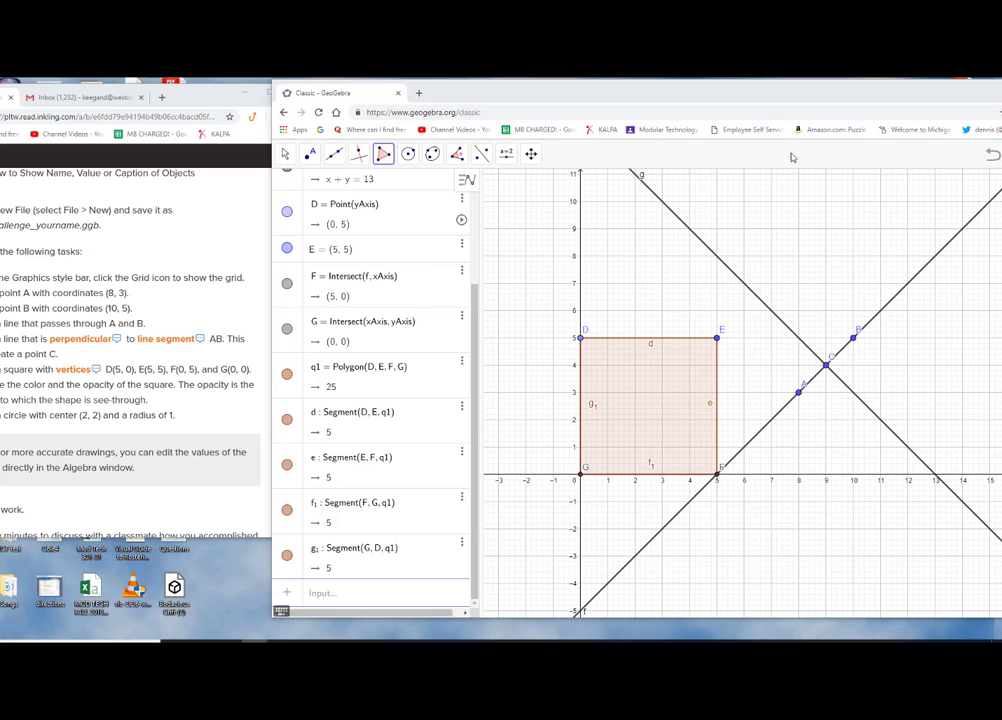
drag(814, 93, 712, 103)
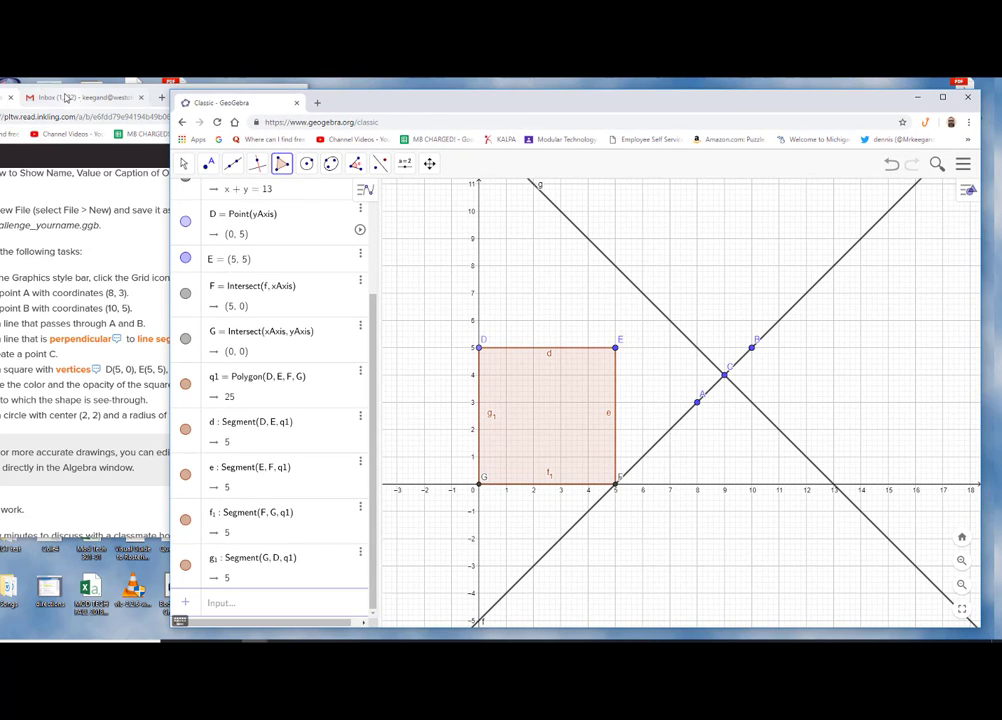
click(83, 222)
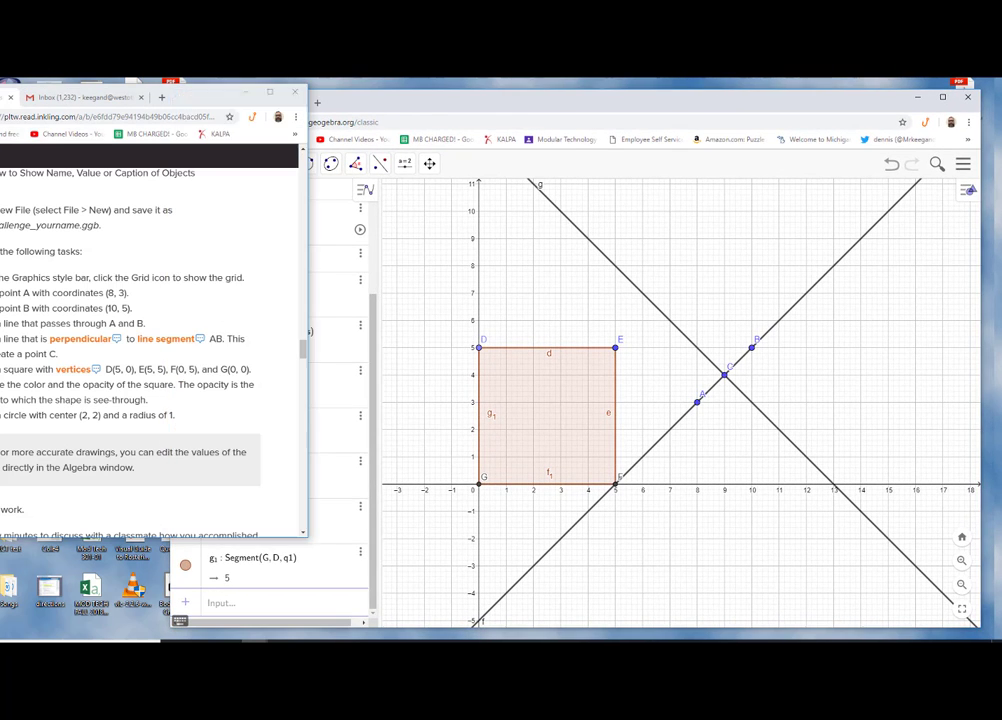
drag(205, 103, 316, 110)
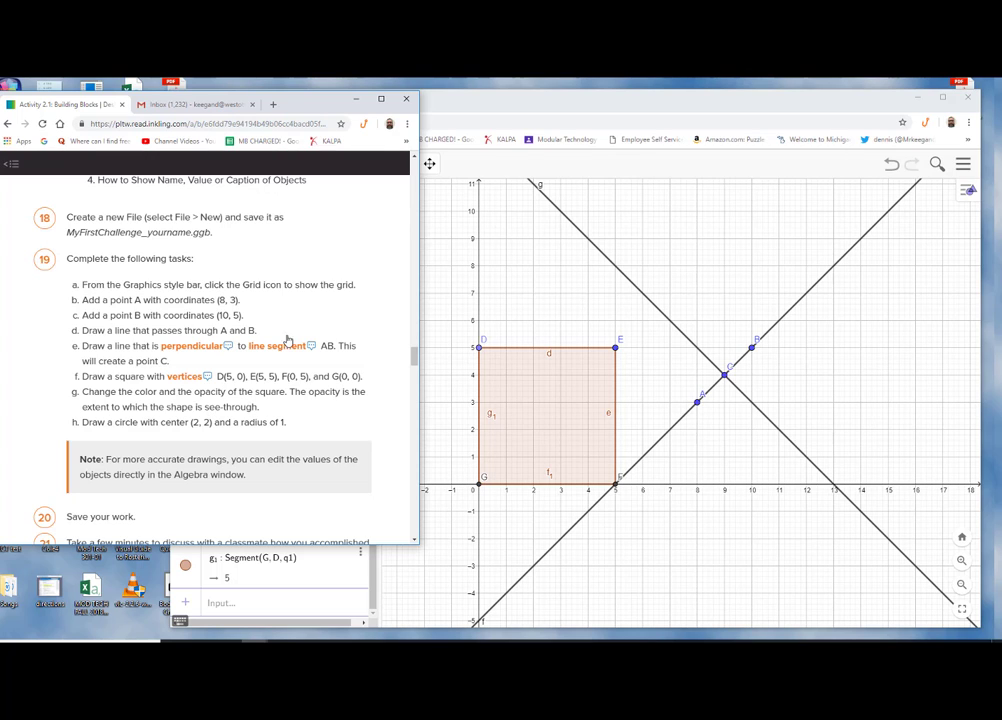
drag(300, 106, 157, 160)
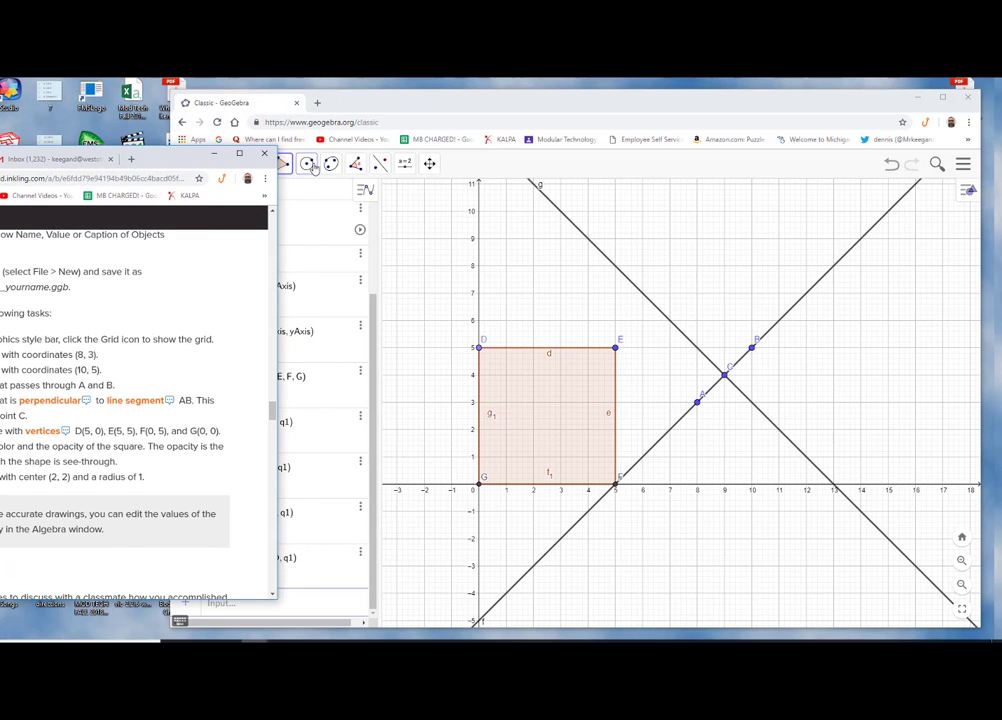
drag(465, 105, 464, 95)
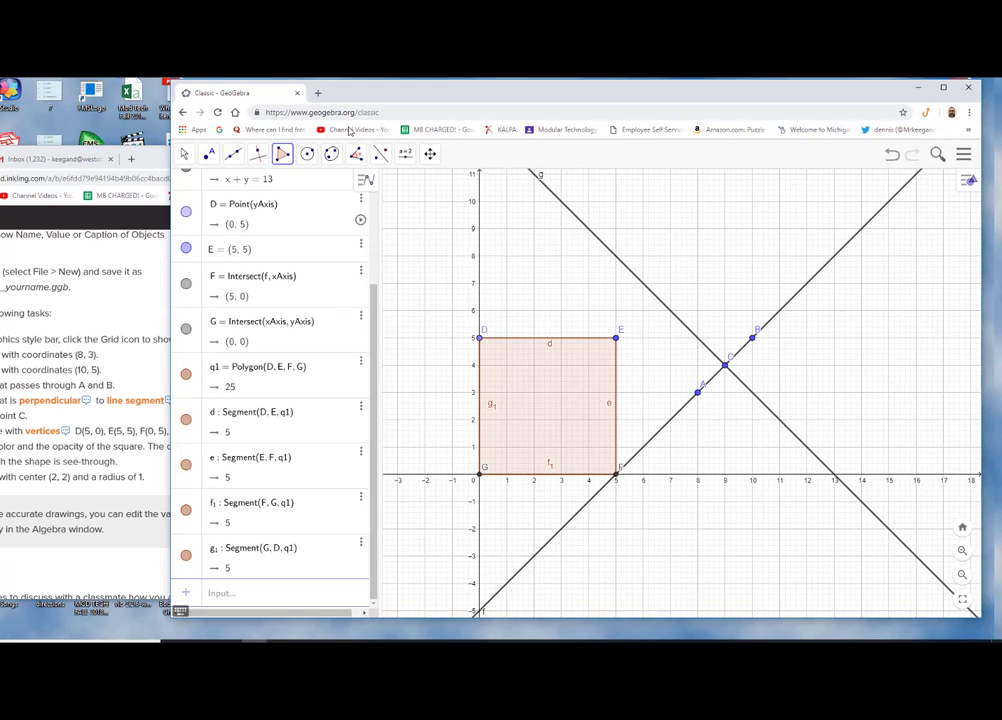
Select the square and change its colour to purple and its opacity to 90
click(184, 158)
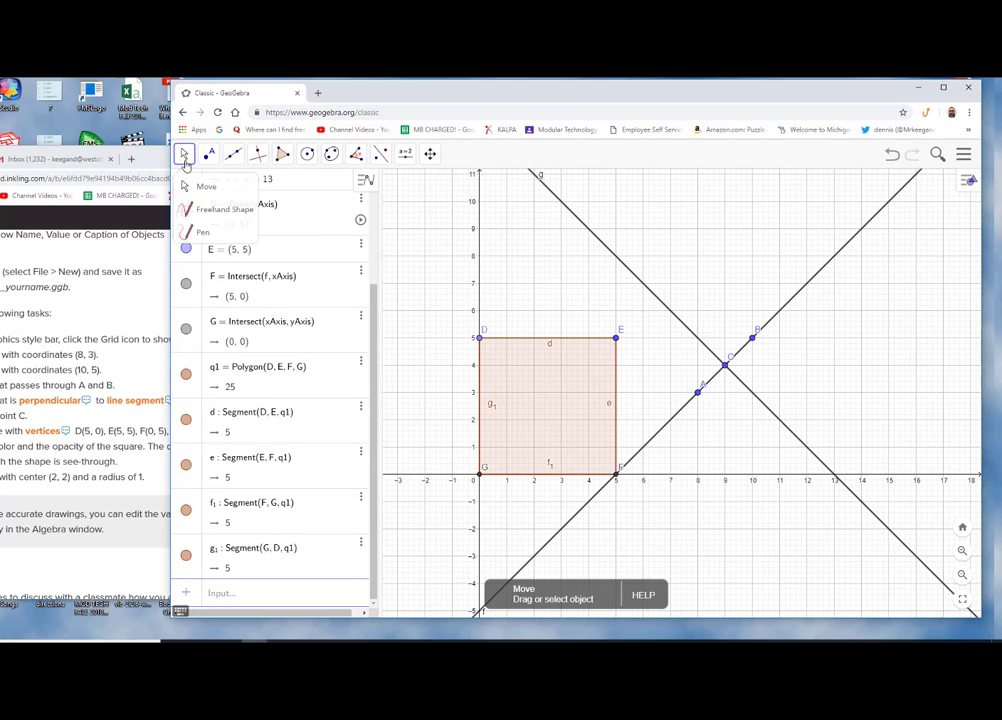
click(193, 189)
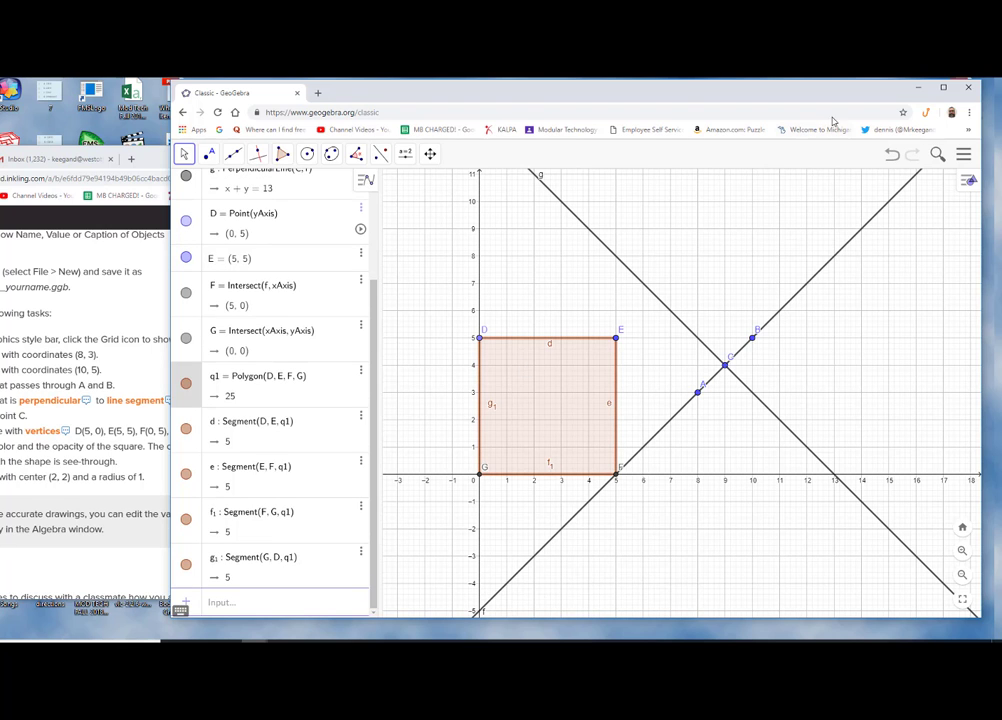
drag(826, 101, 773, 106)
click(913, 188)
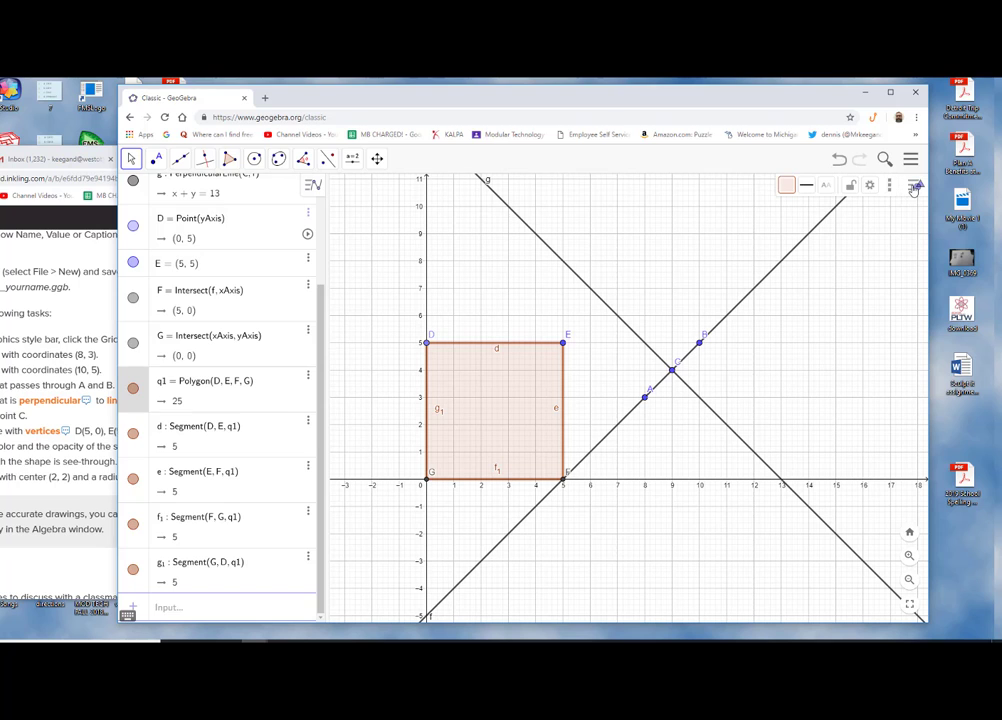
click(786, 189)
click(810, 207)
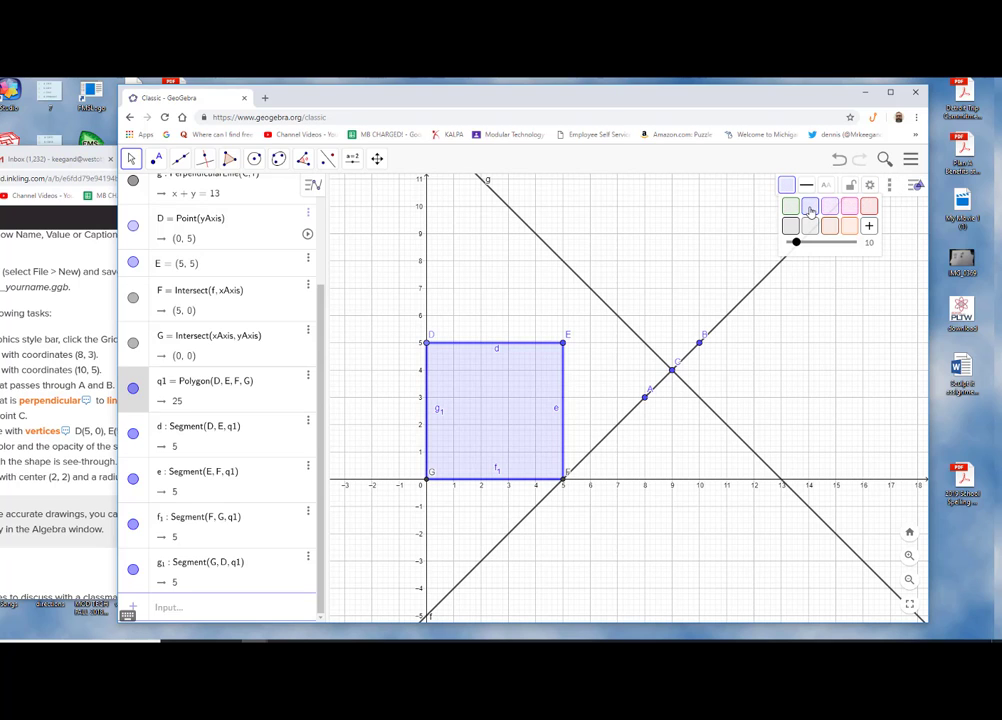
click(794, 227)
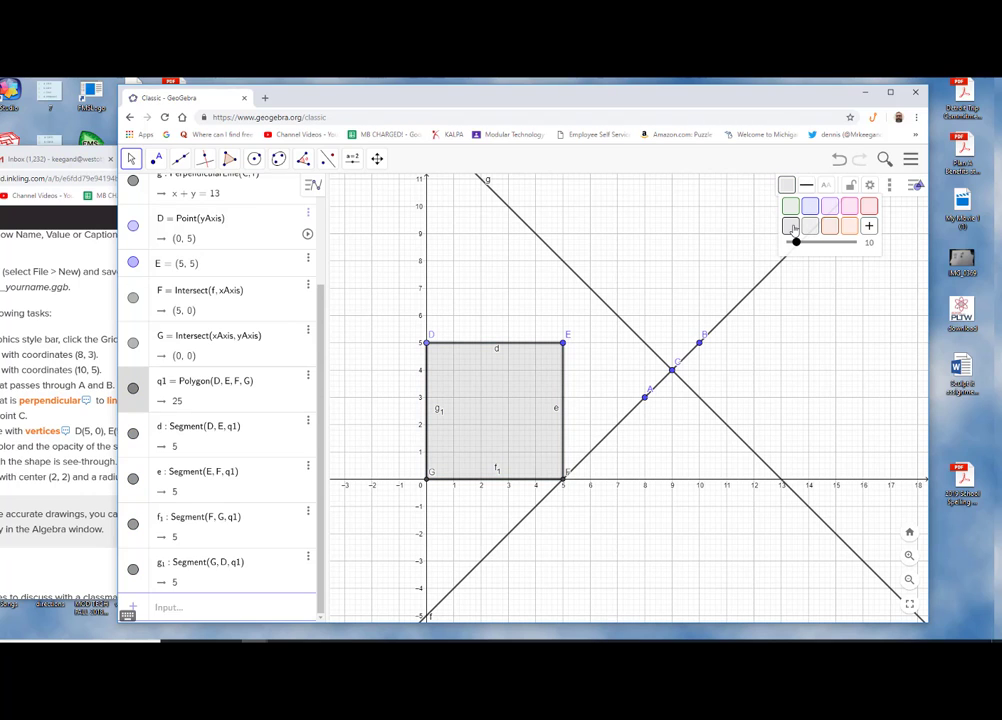
click(828, 226)
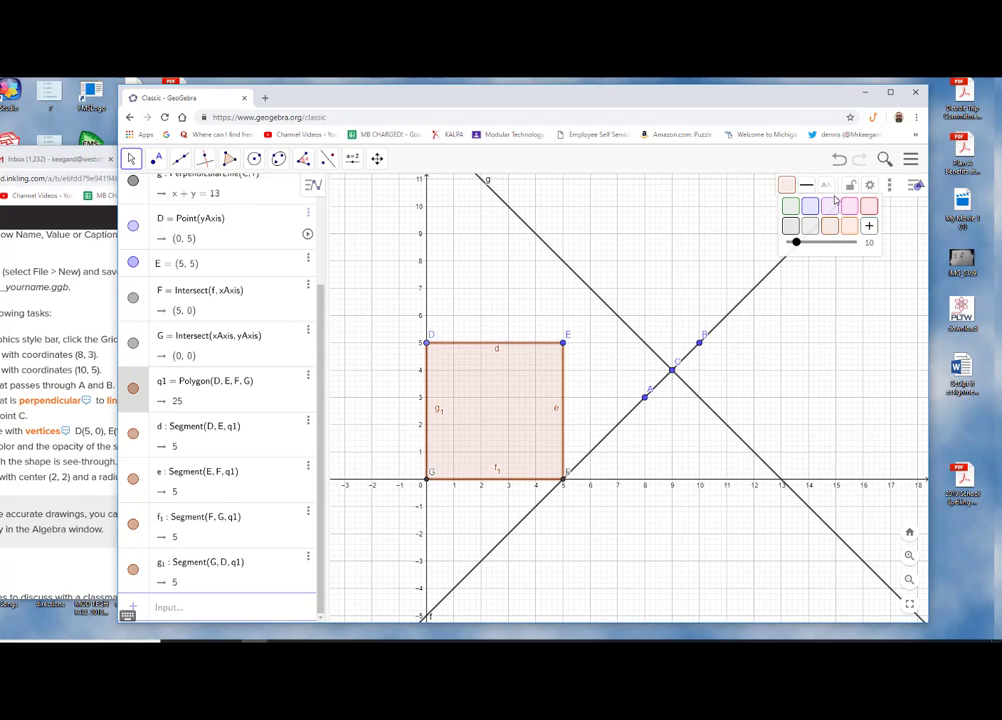
click(831, 209)
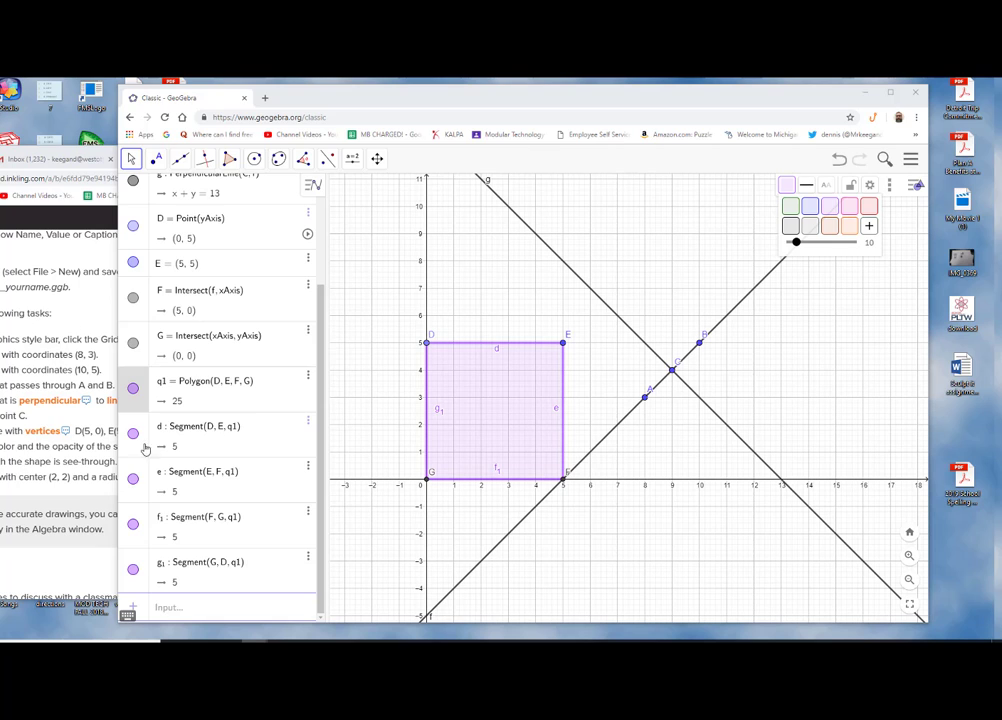
click(797, 243)
drag(797, 243, 846, 243)
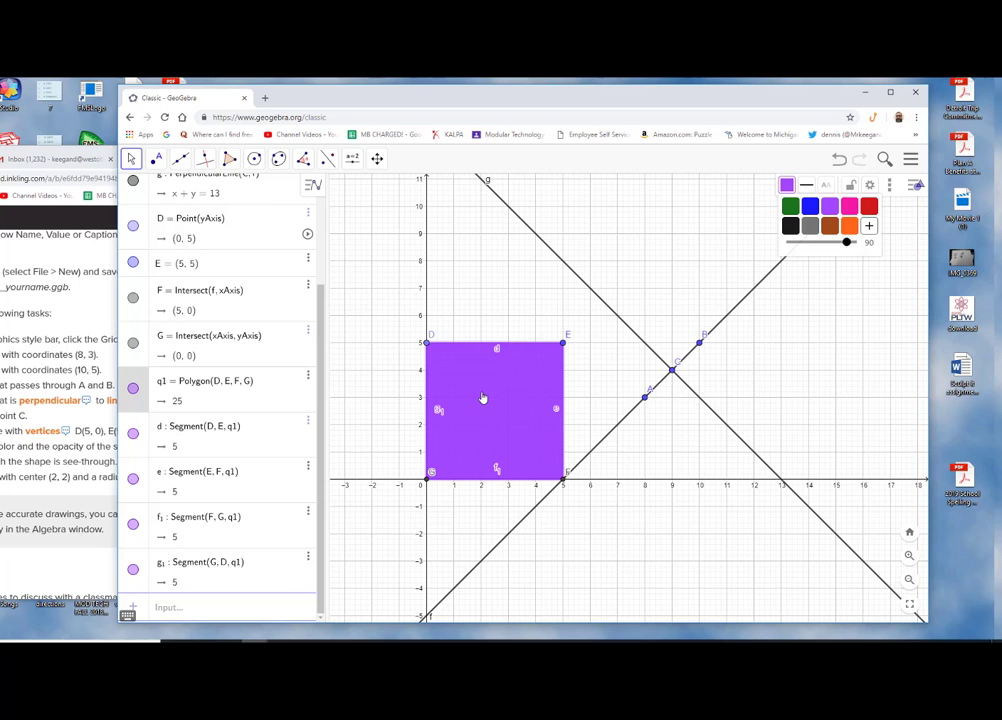
key(alt+Tab)
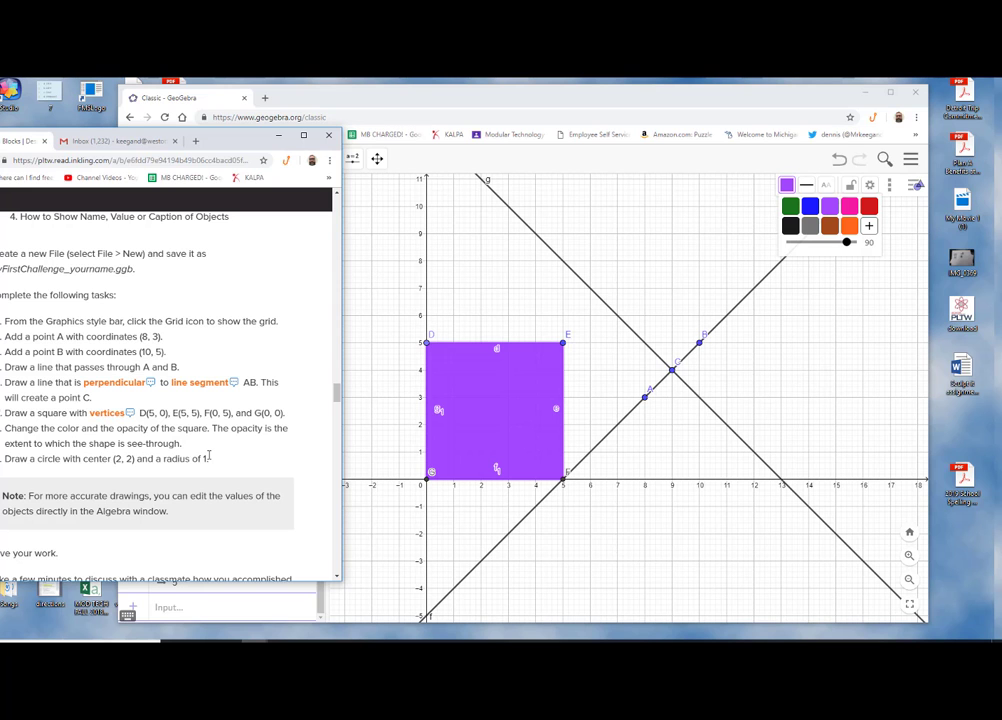
drag(234, 139, 0, 358)
click(371, 108)
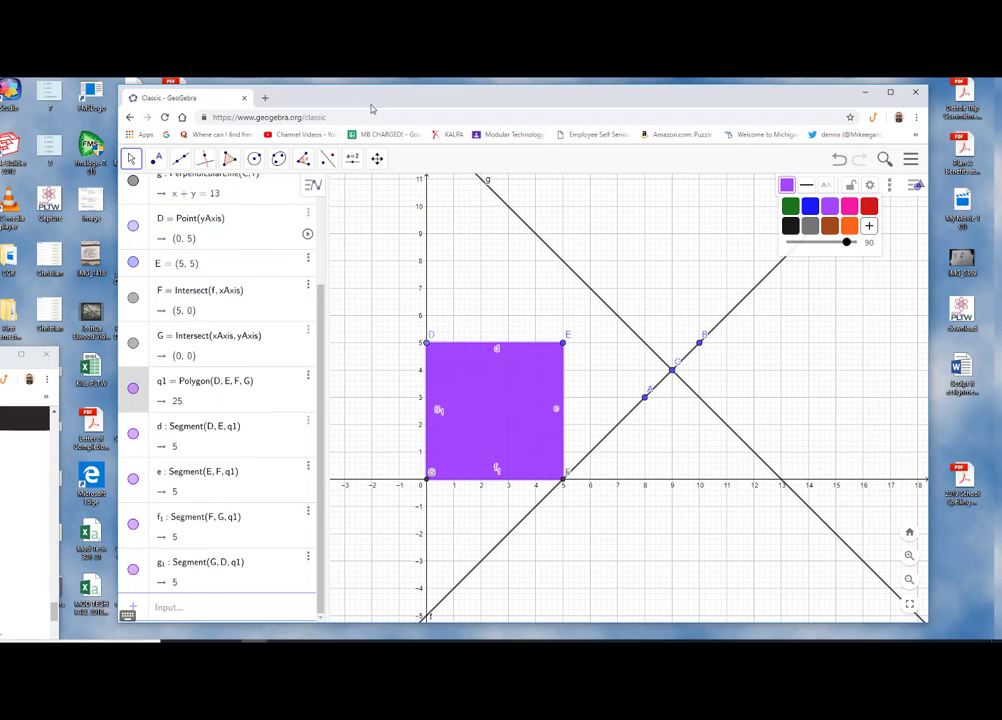
click(254, 163)
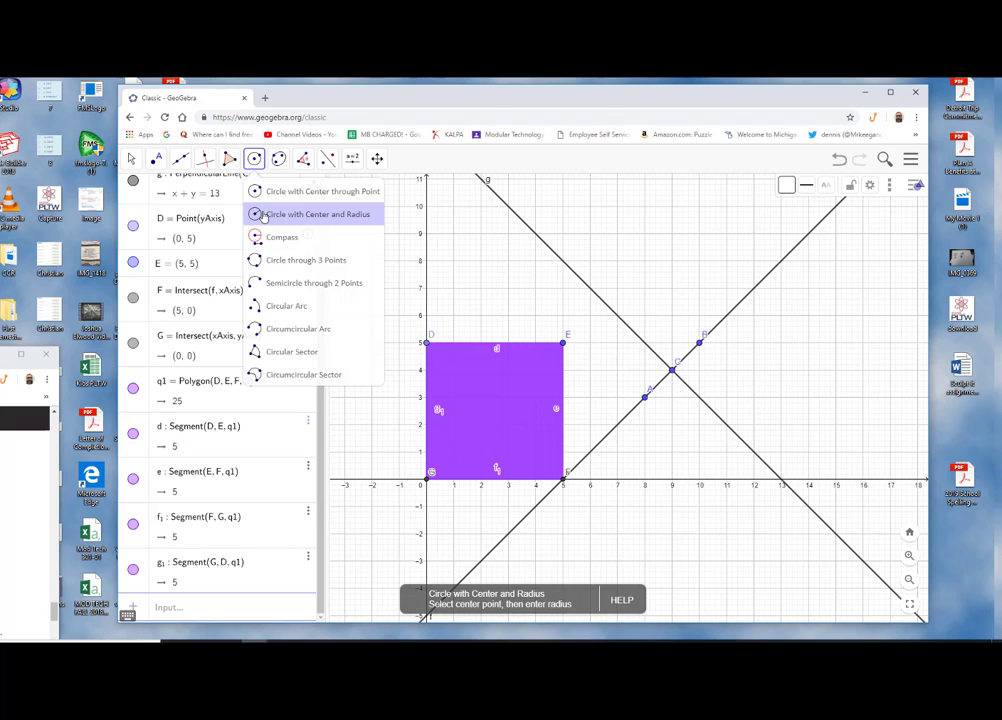
click(265, 215)
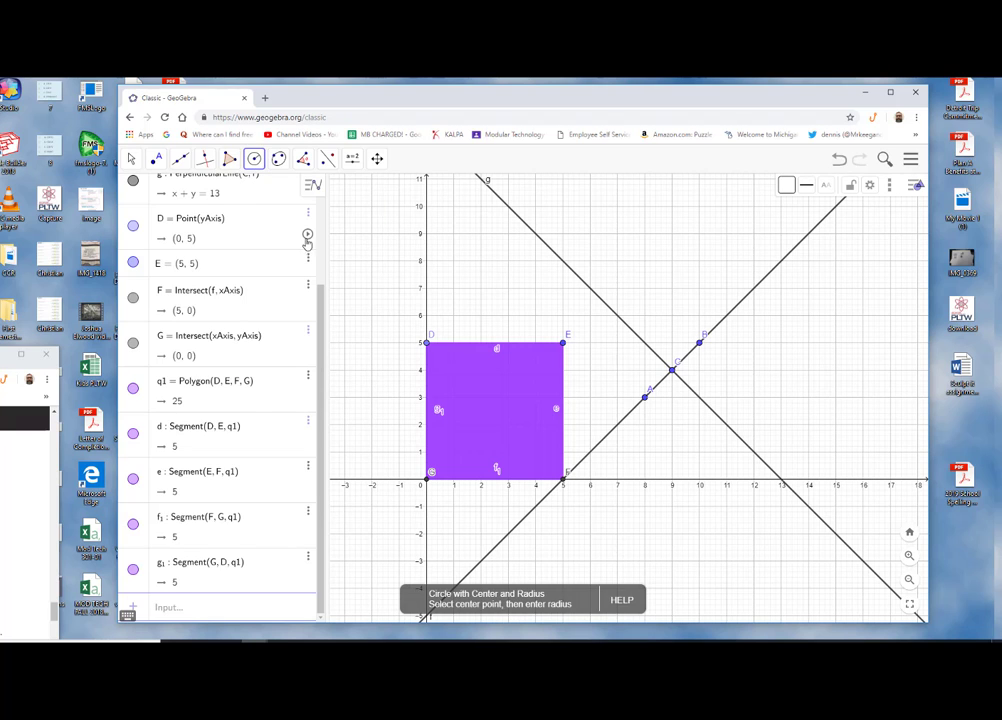
click(490, 405)
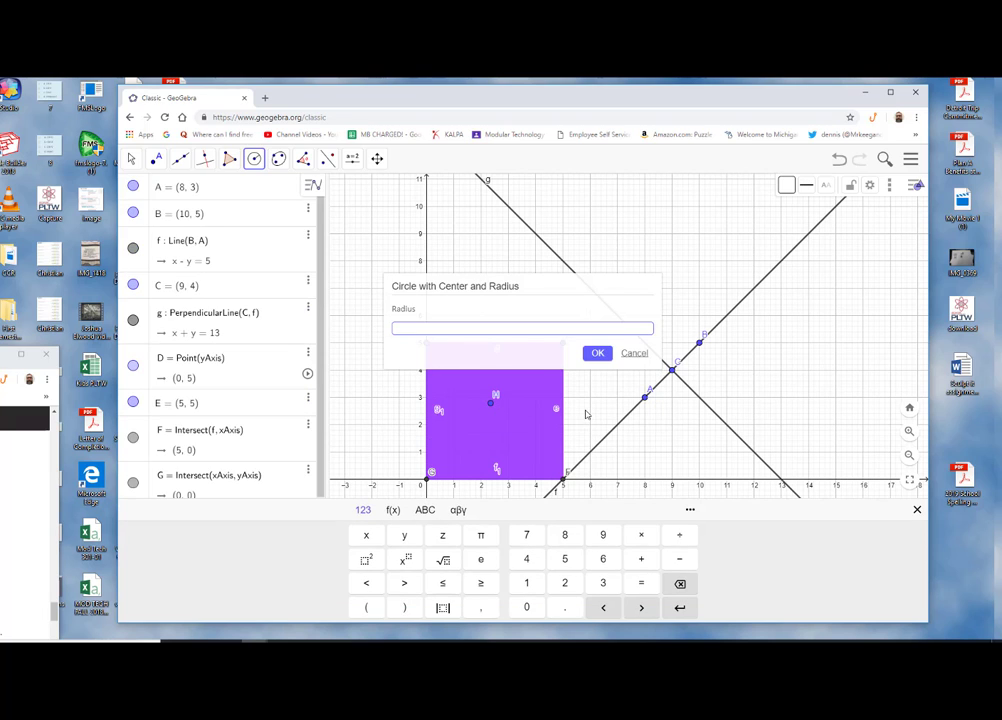
click(633, 354)
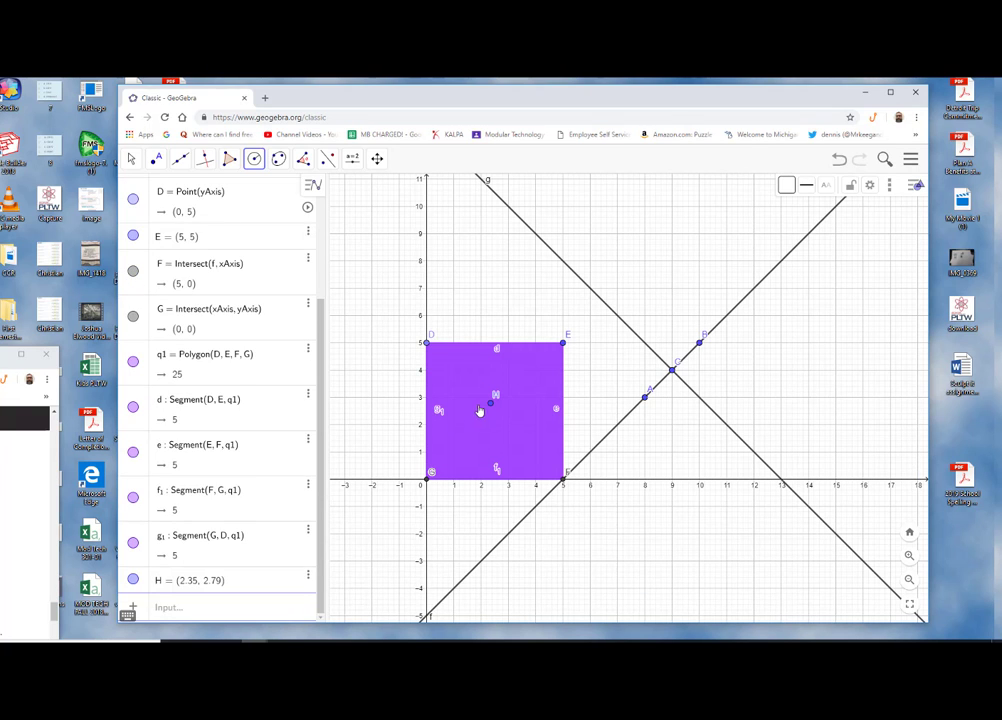
right_click(489, 405)
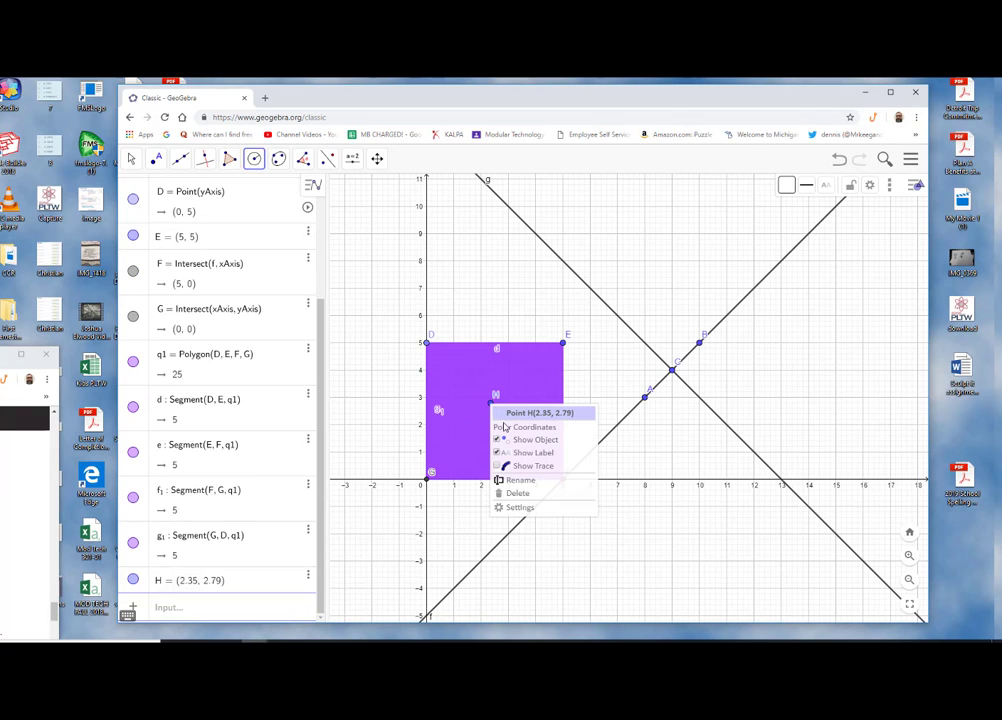
click(515, 494)
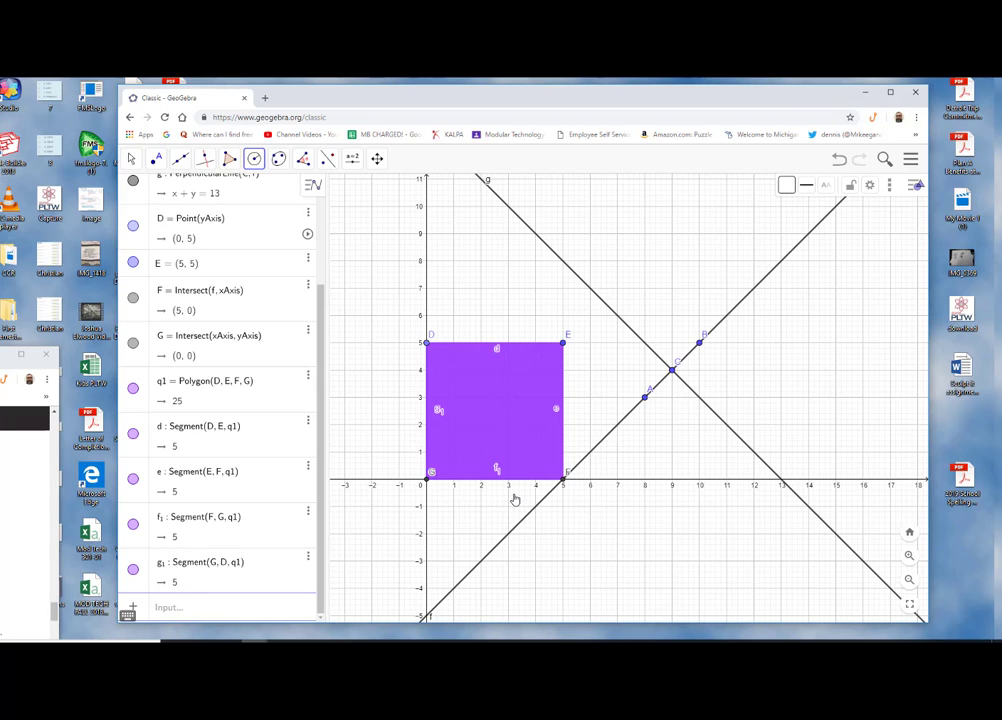
Draw a circle with centre at (2, 2) inside the square and a radius of 1
click(252, 166)
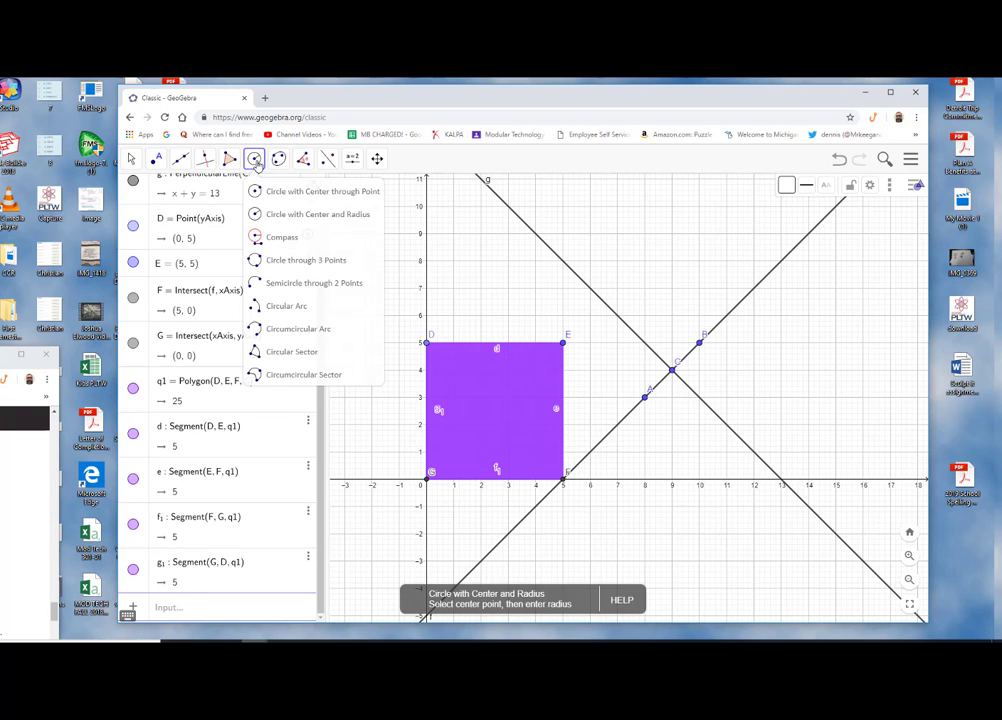
click(280, 213)
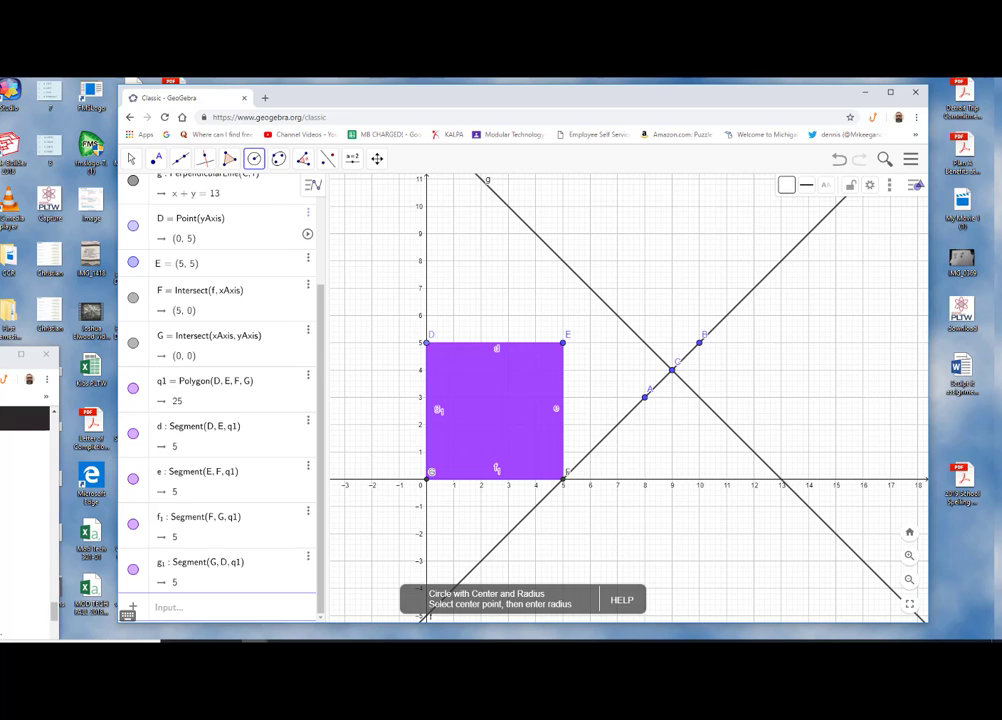
click(480, 429)
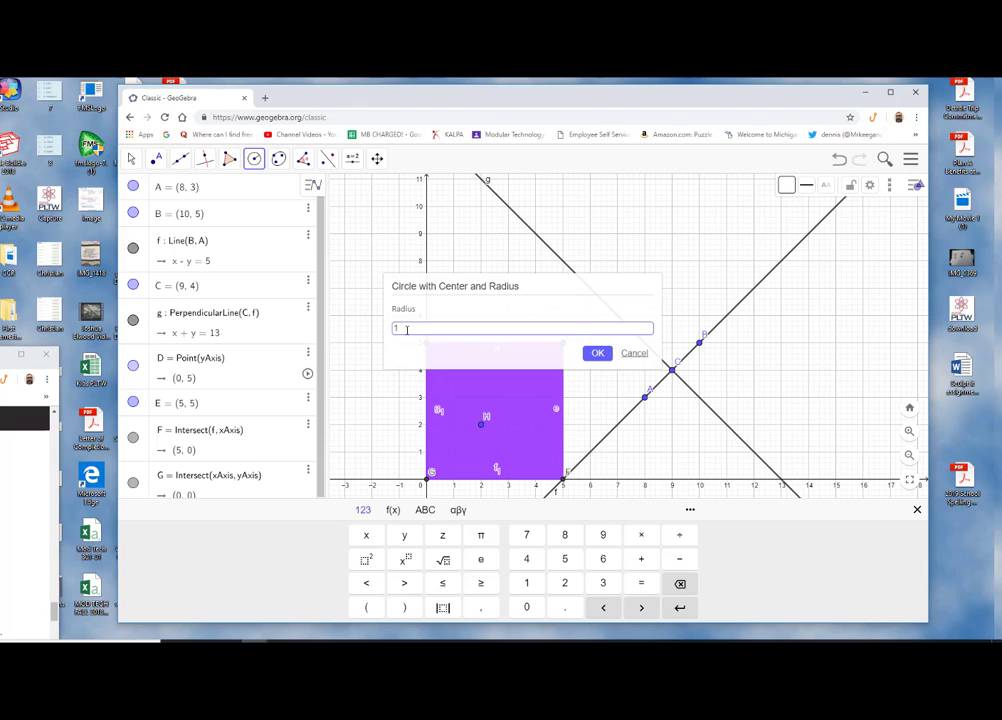
click(597, 356)
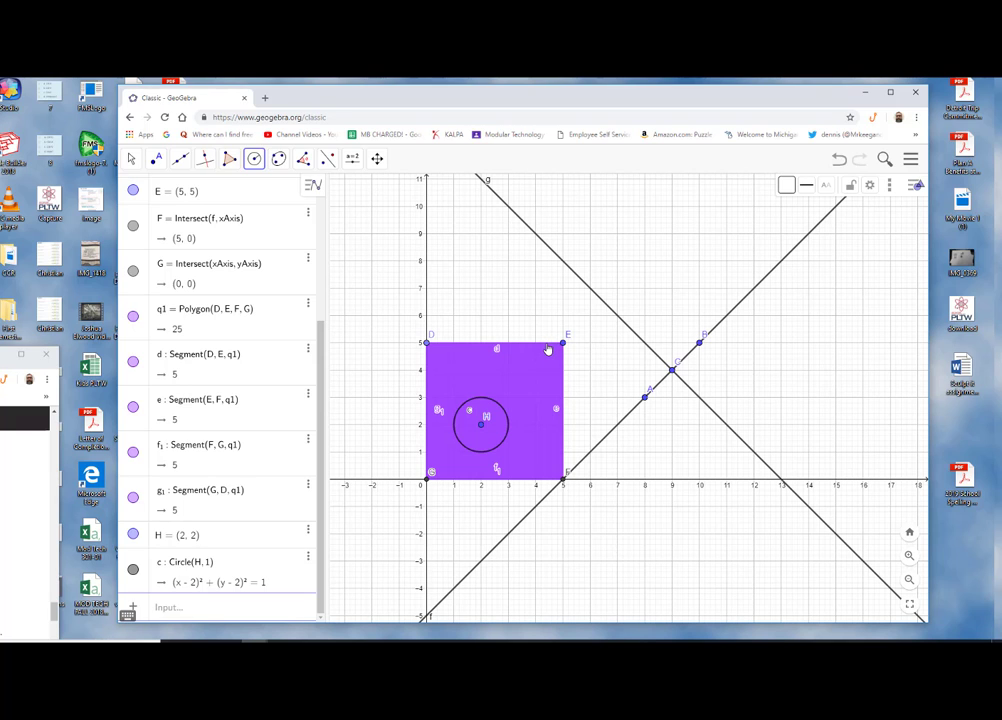
Switch to the activity instructions, read the remaining tasks, and minimize that browser window
key(alt+Tab)
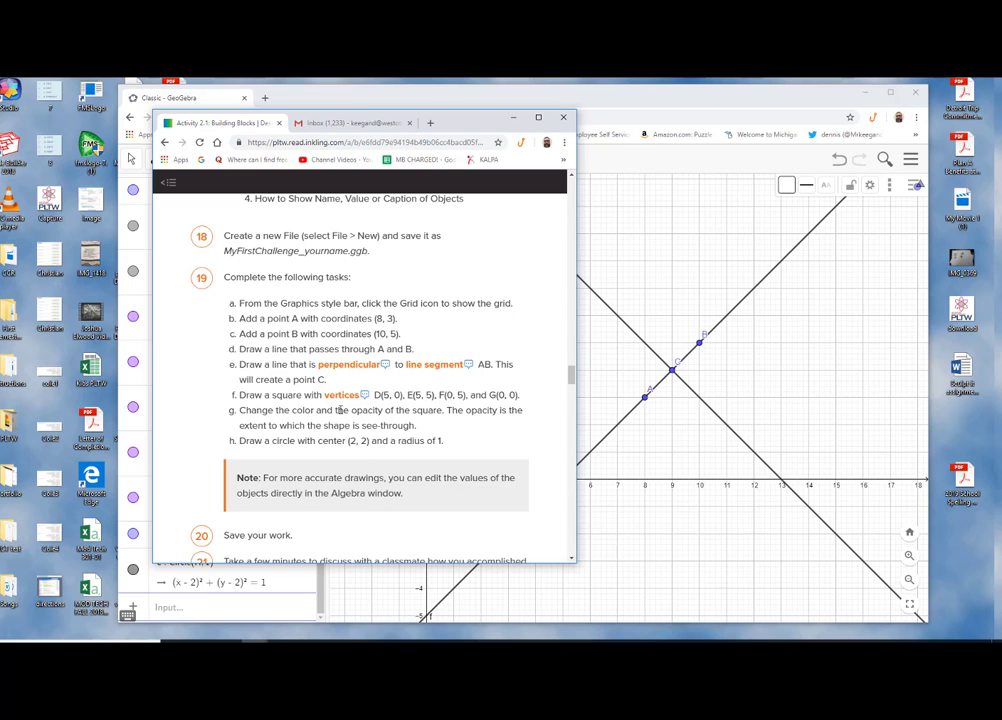
scroll(325, 430, down, 3)
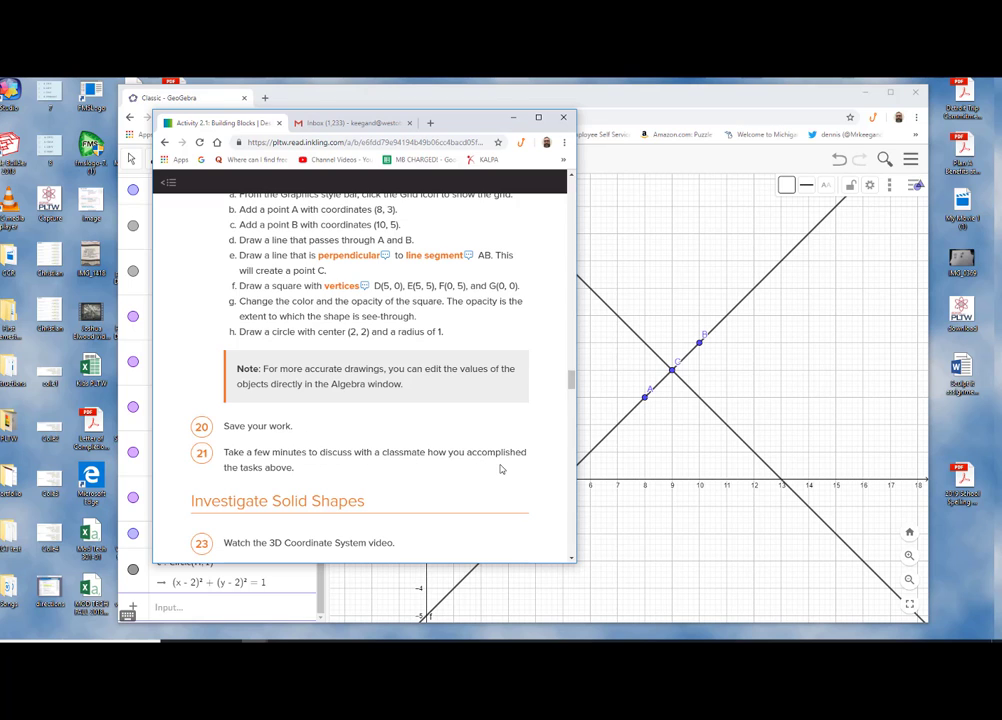
scroll(318, 474, down, 1)
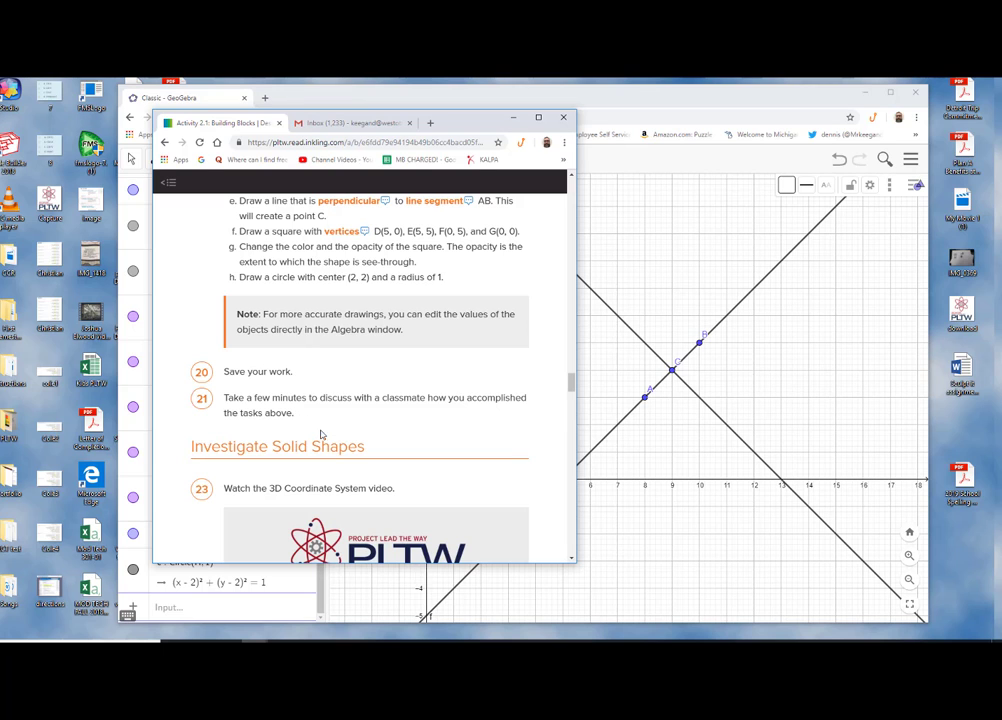
scroll(354, 408, down, 1)
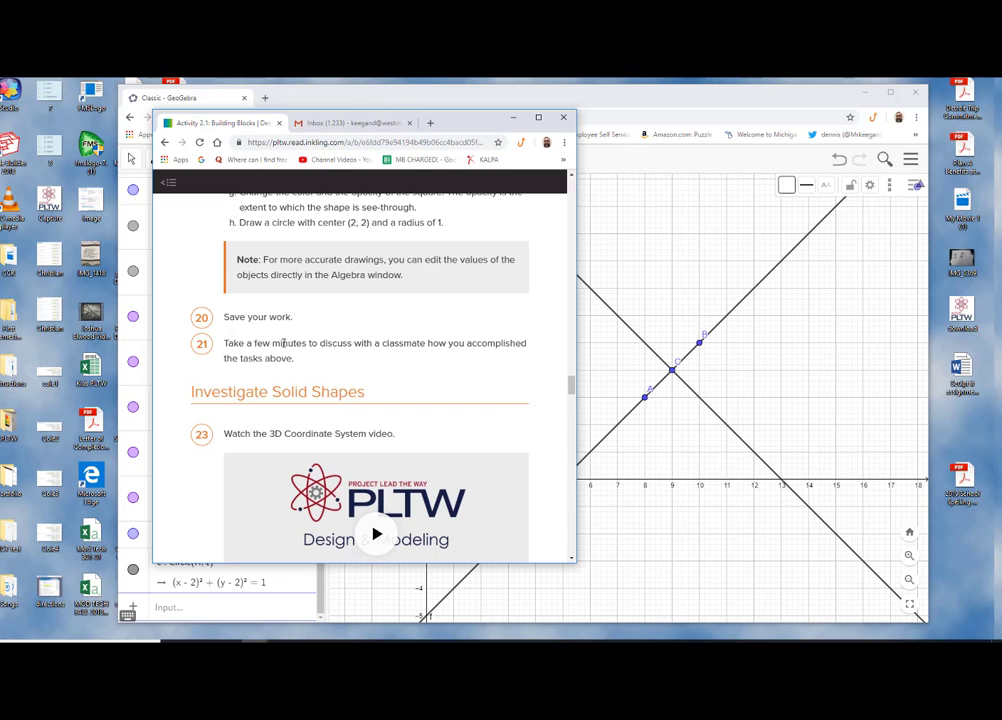
click(513, 117)
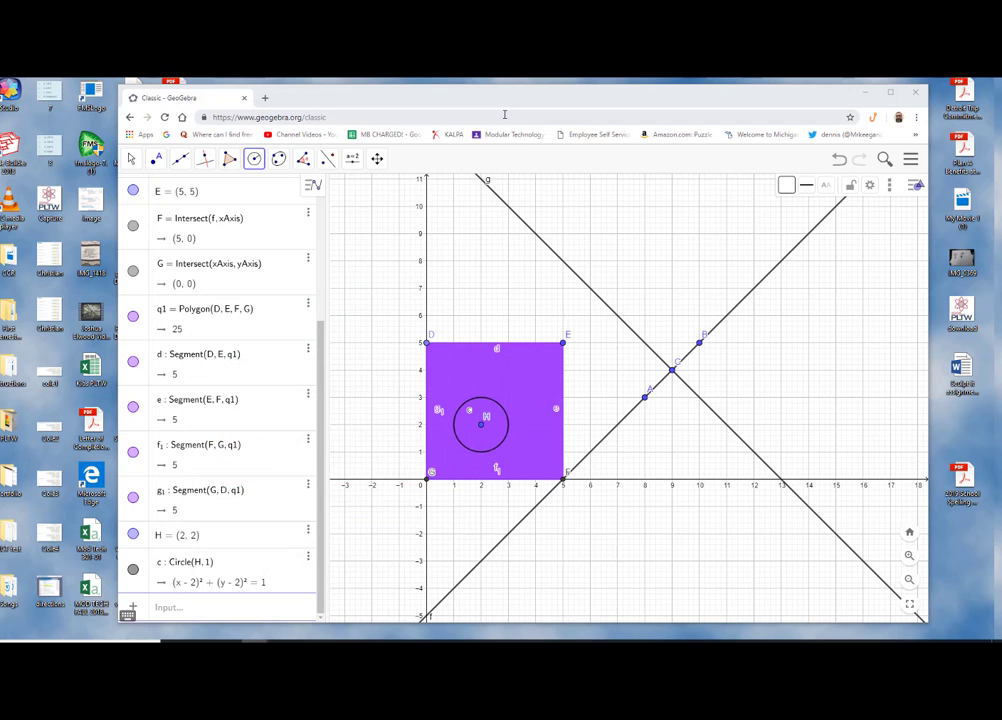
Reposition the GeoGebra window and launch the Snipping Tool from the Windows search
drag(515, 105, 425, 94)
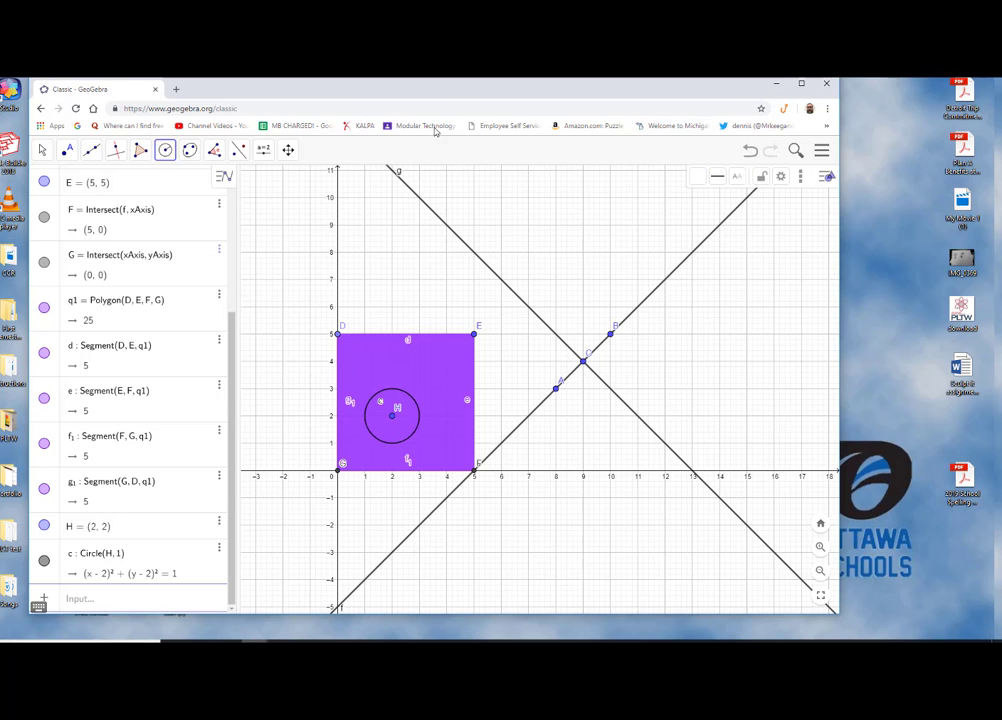
drag(458, 90, 482, 89)
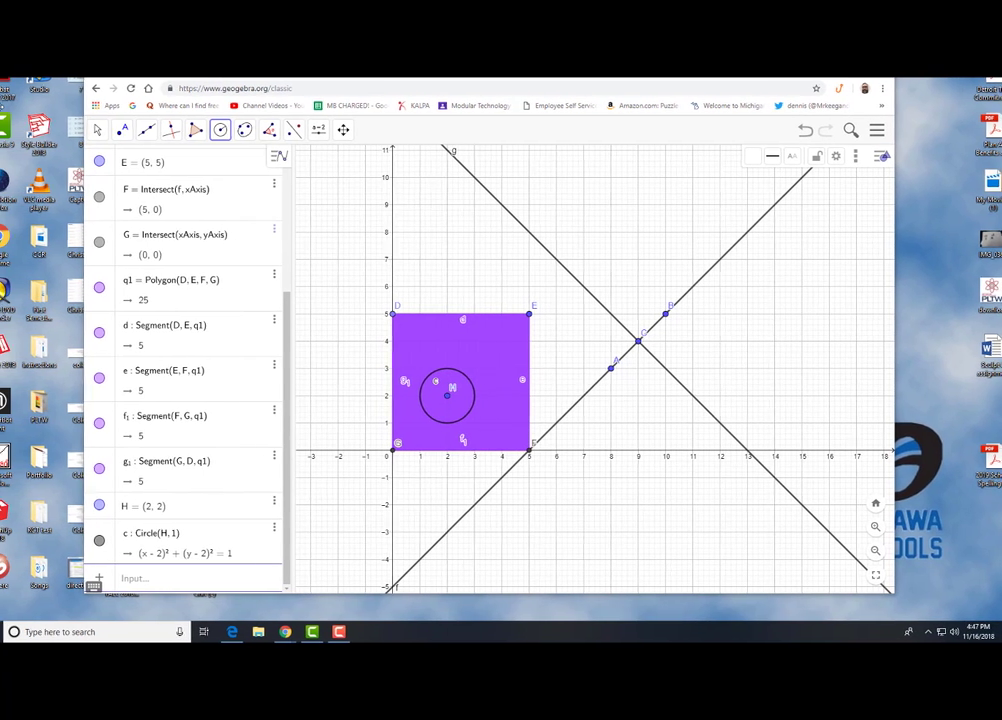
click(54, 632)
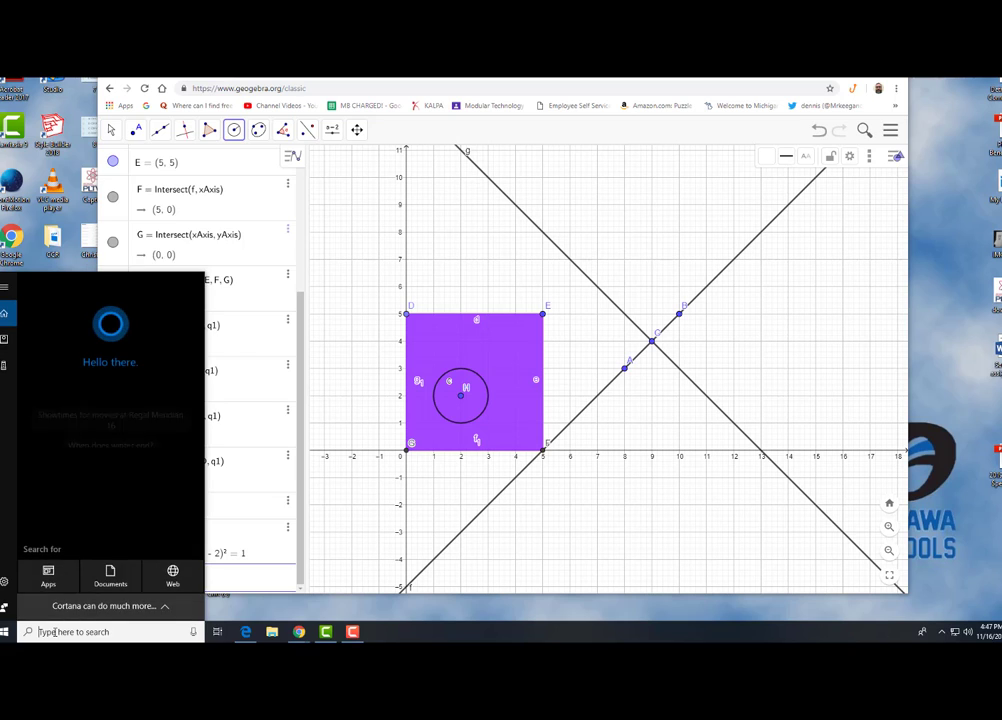
text(Snip)
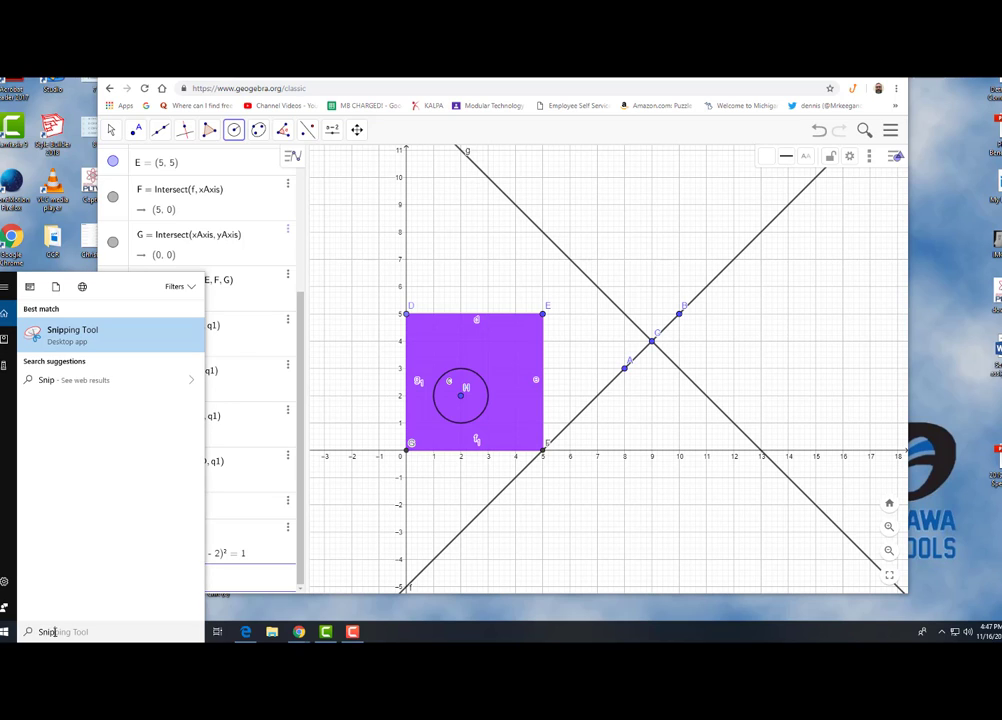
click(160, 340)
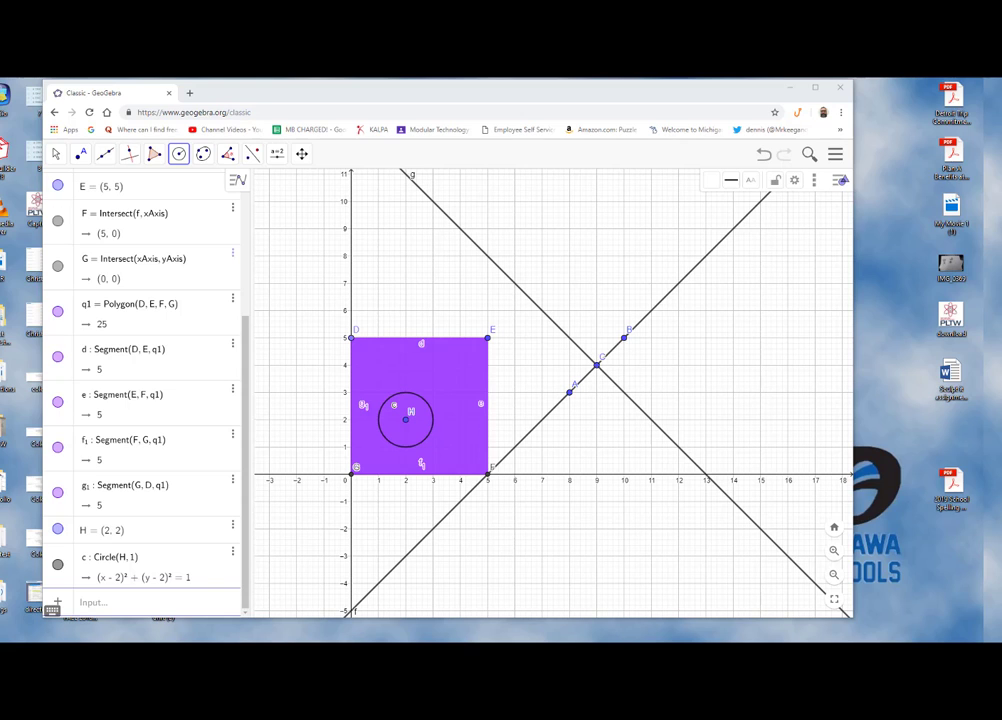
Start a new snip and capture the GeoGebra graphics area showing the lines, square and circle
drag(613, 178, 886, 110)
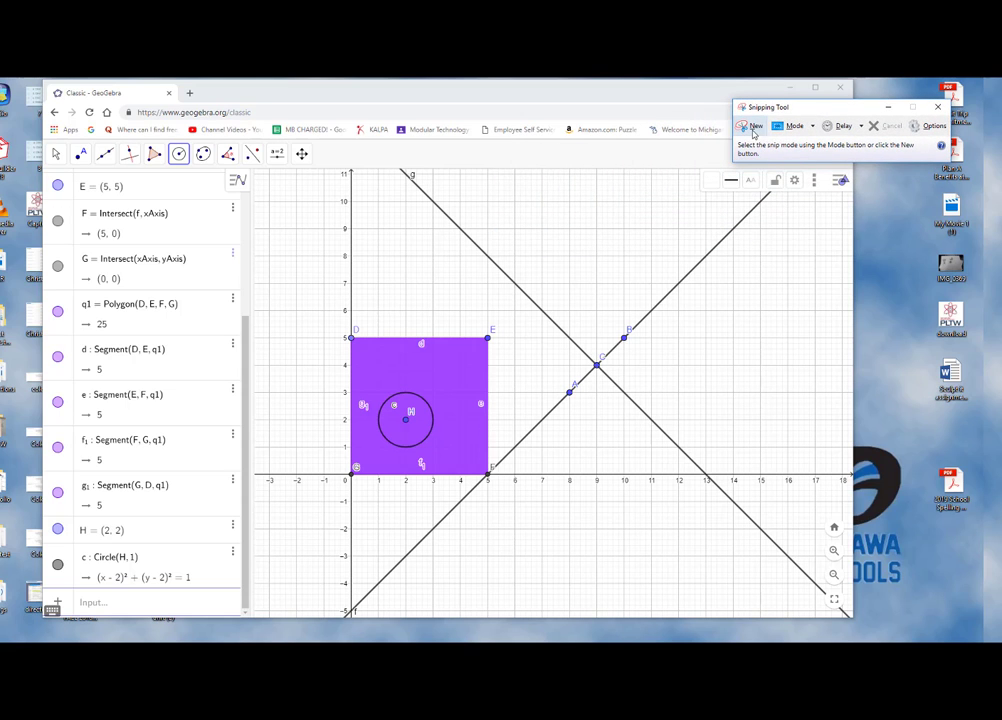
click(753, 132)
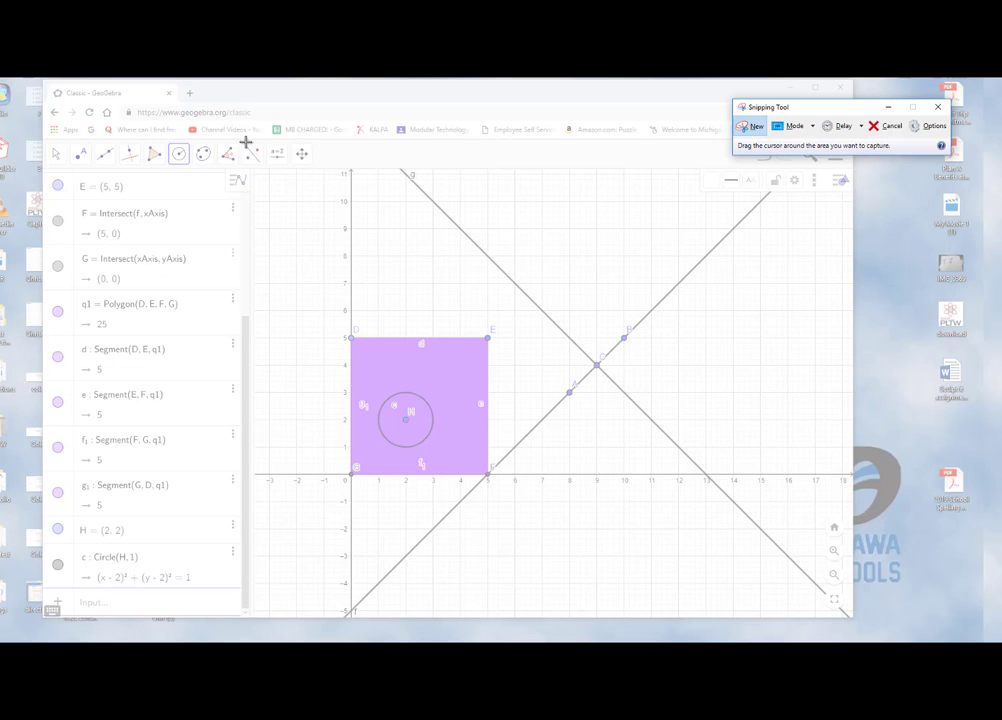
drag(245, 138, 856, 619)
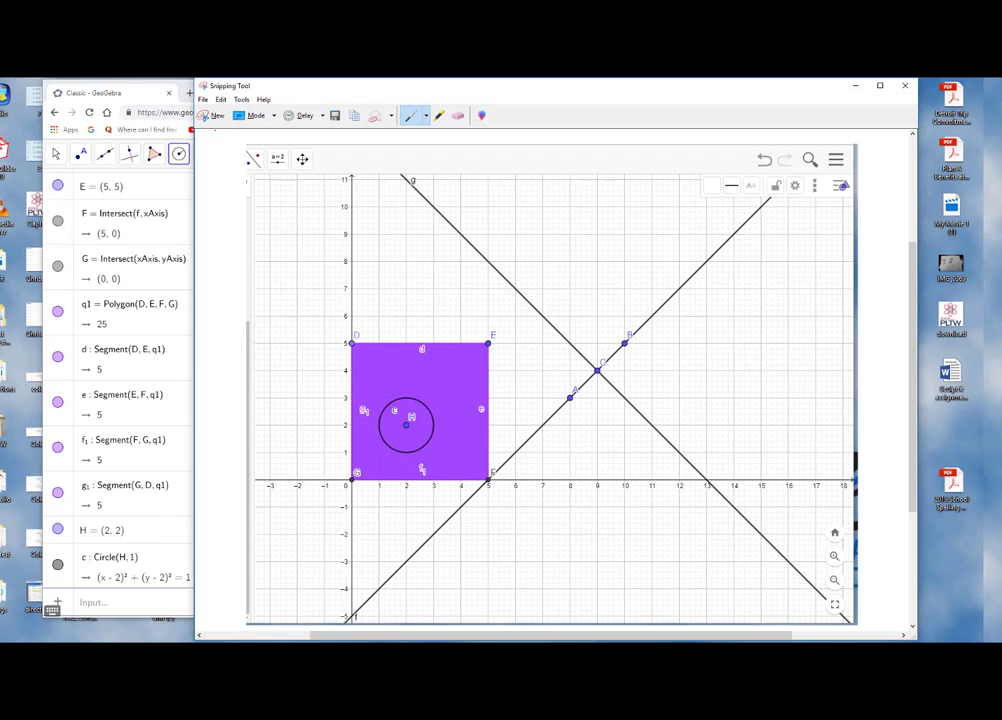
Open the Save As dialog for the snip and choose the Desktop folder
click(203, 99)
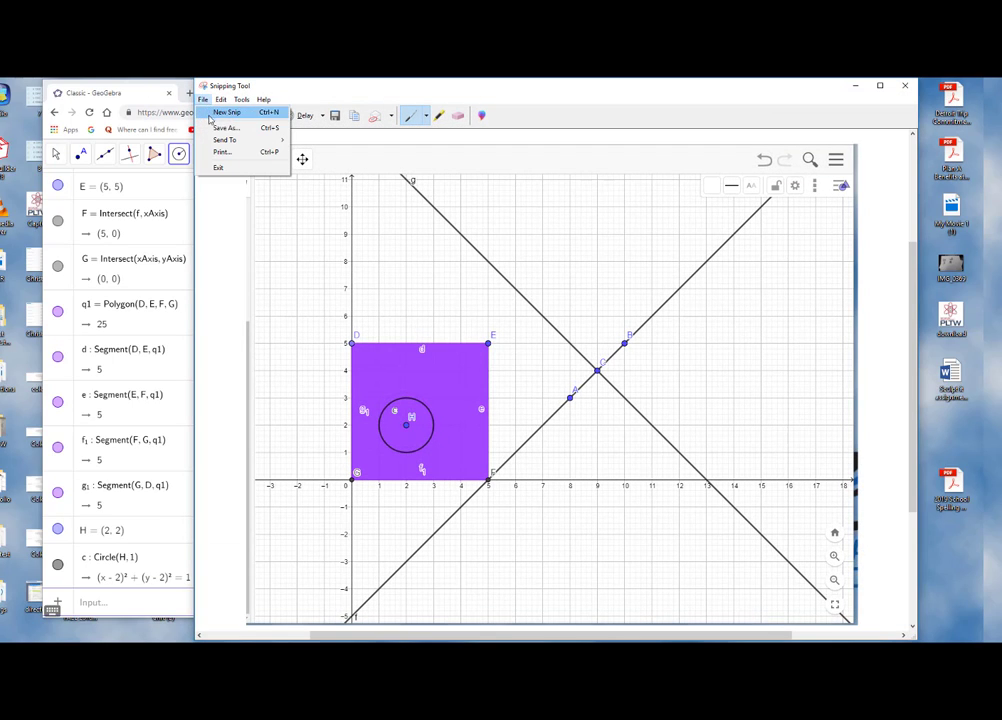
click(226, 128)
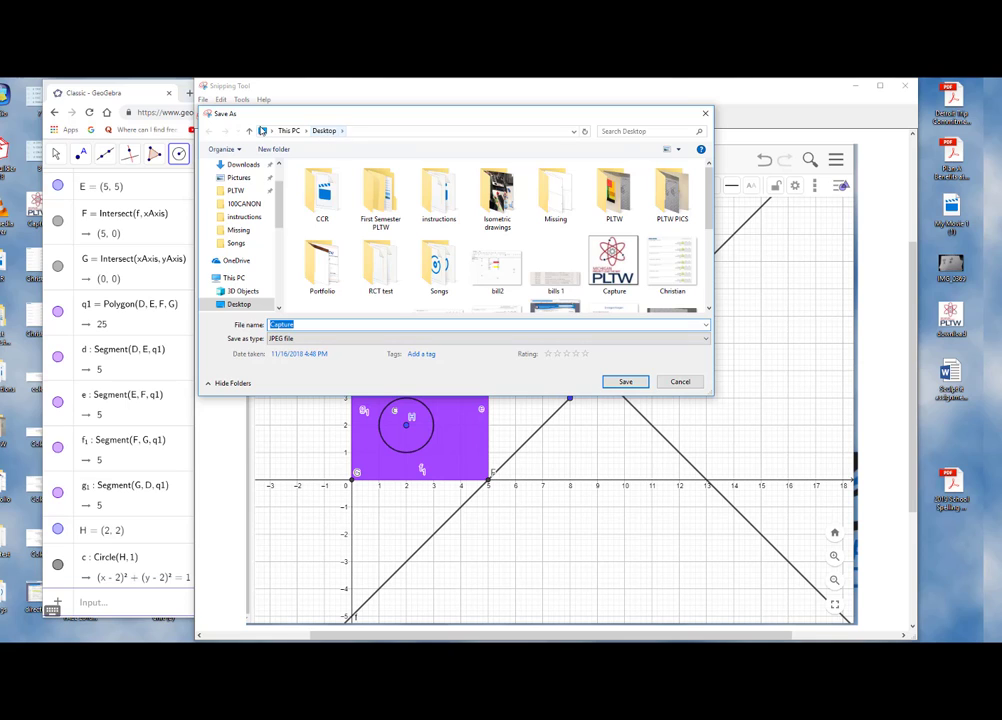
click(312, 324)
scroll(272, 170, up, 2)
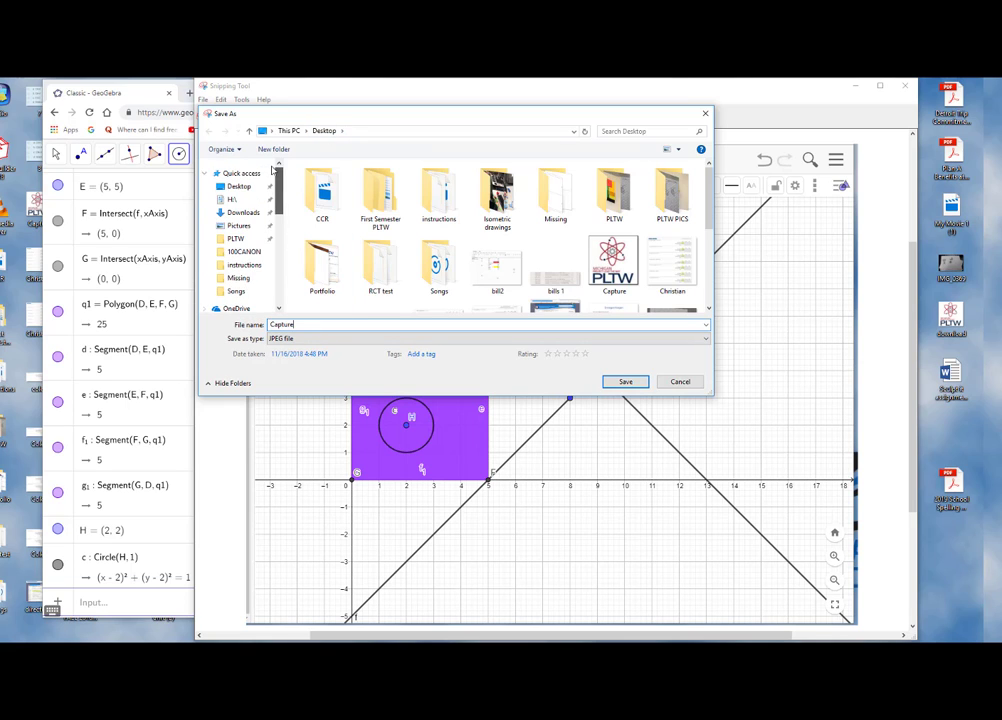
click(235, 189)
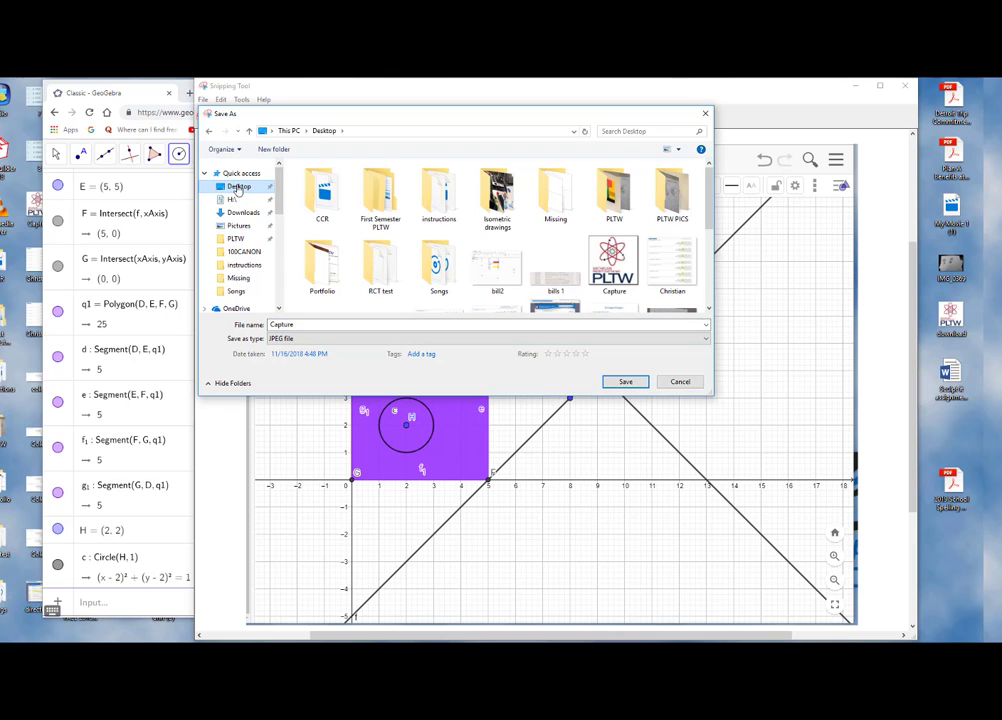
scroll(268, 224, down, 4)
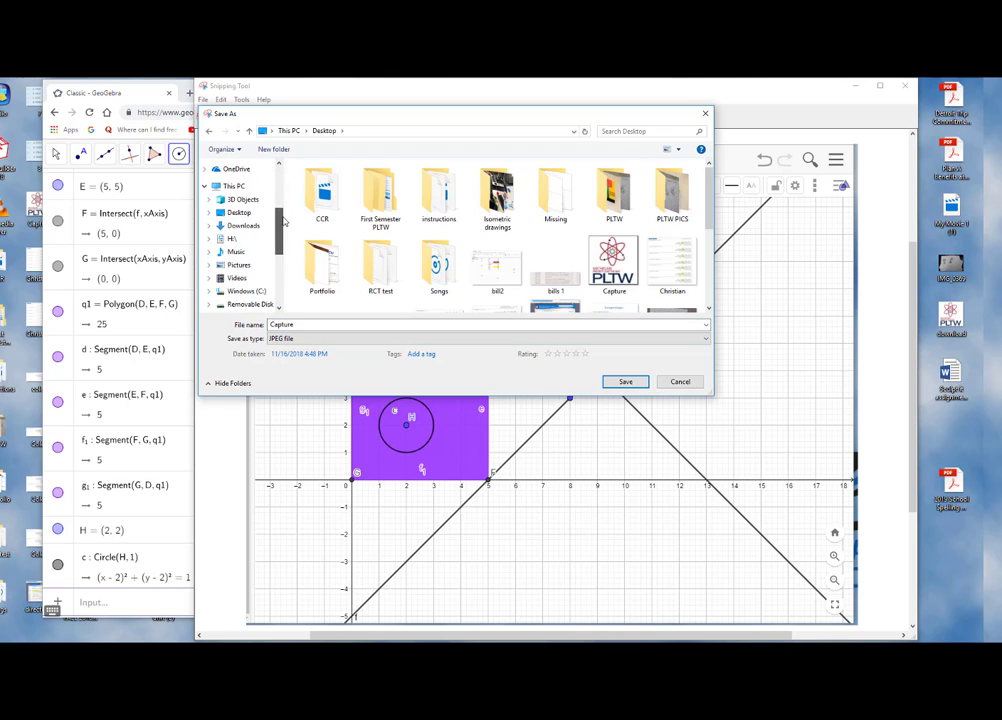
scroll(265, 210, up, 4)
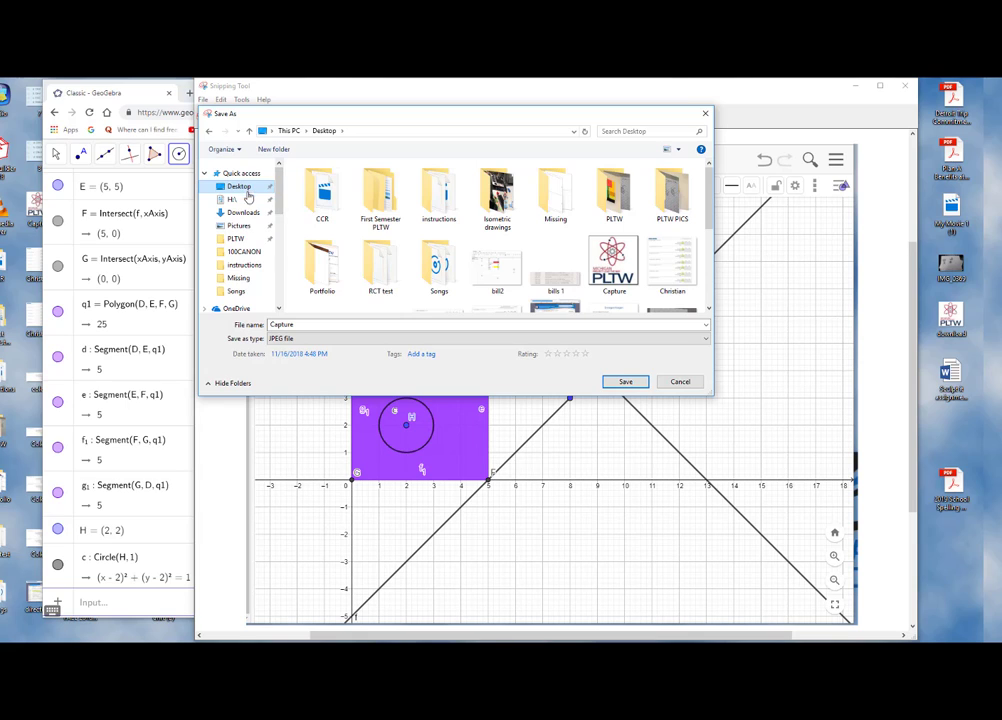
Name the JPEG file 2_1_19_ followed by the student's name and save it
click(298, 324)
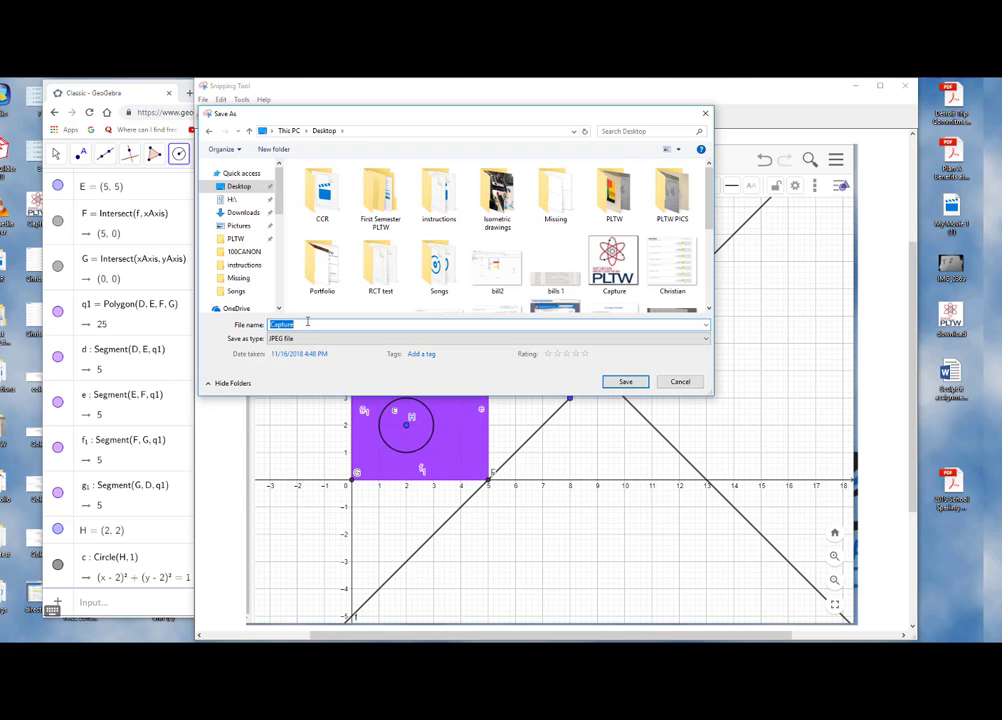
text(21)
key(BackSpace)
text(1)
key(BackSpace)
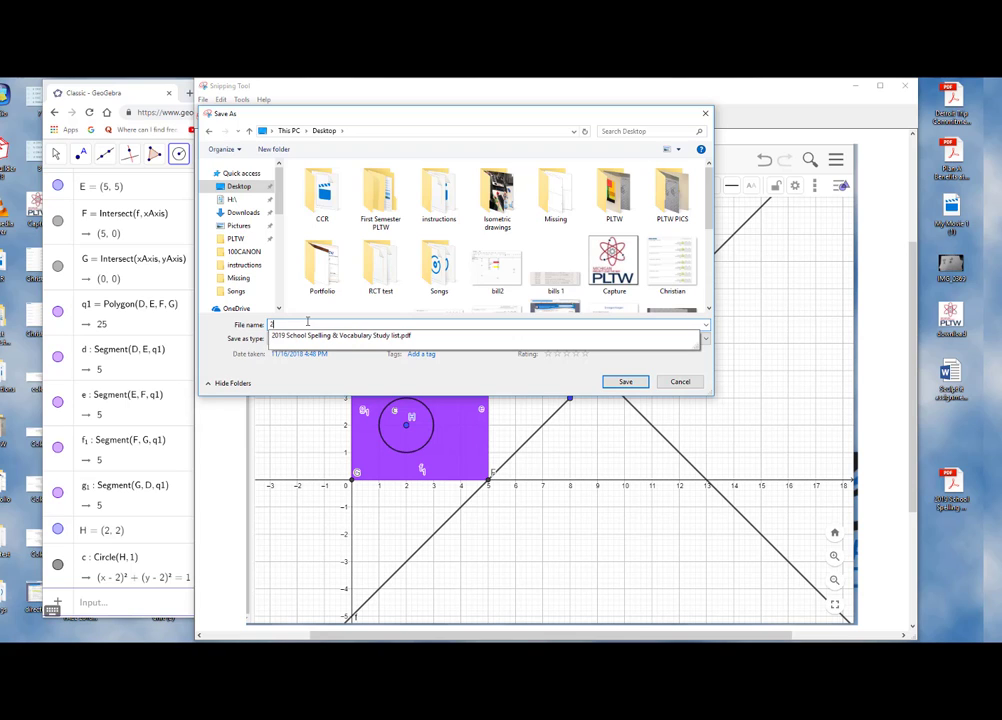
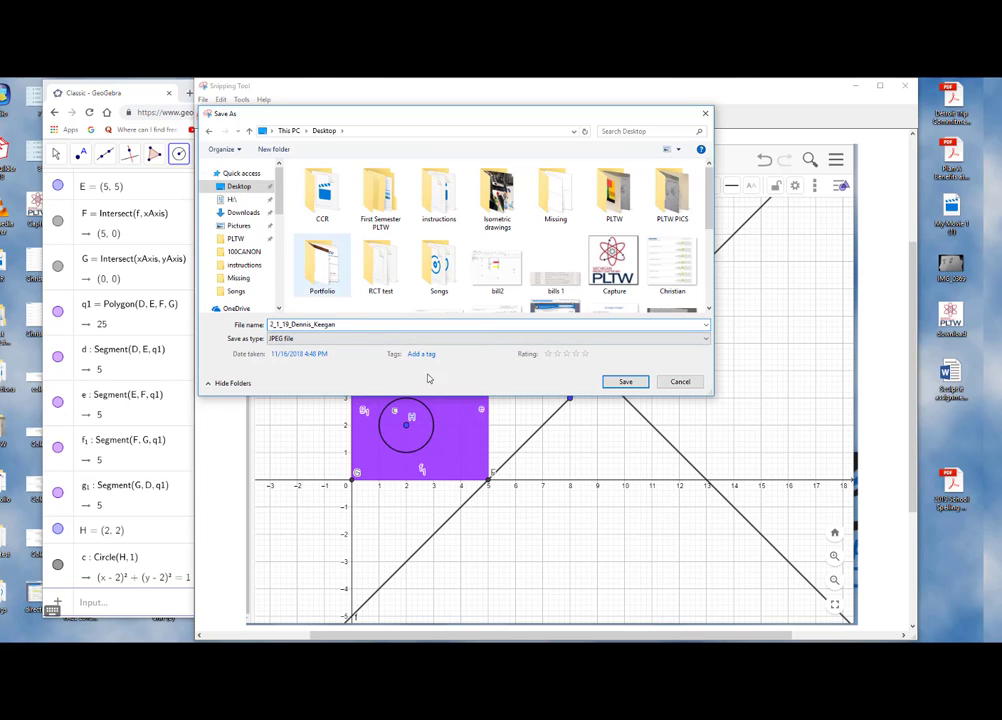
click(625, 388)
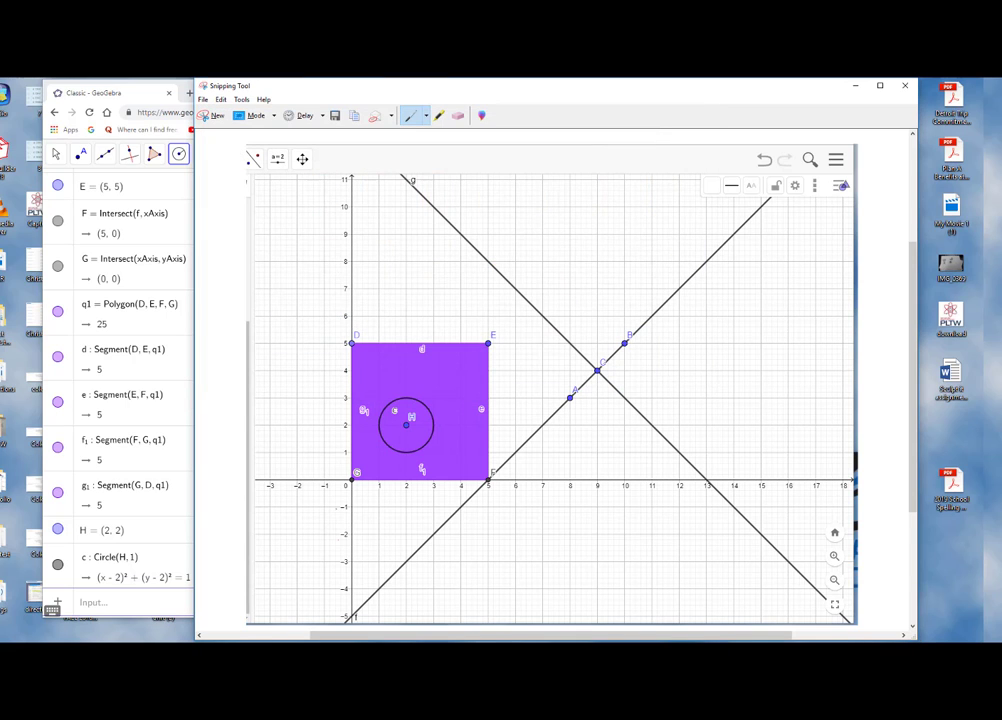